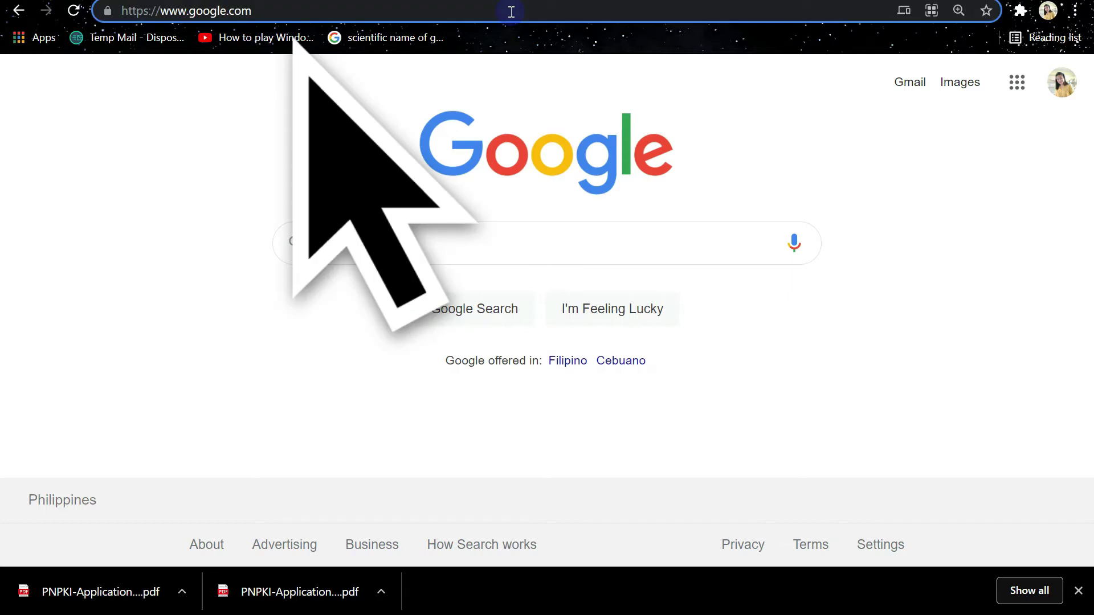
# Load caraga.lms.deped.gov.ph in Chrome to reach the DepEd Commons sign-in page
pyautogui.doubleClick(511, 12)
pyautogui.click(511, 11)
pyautogui.write('c')
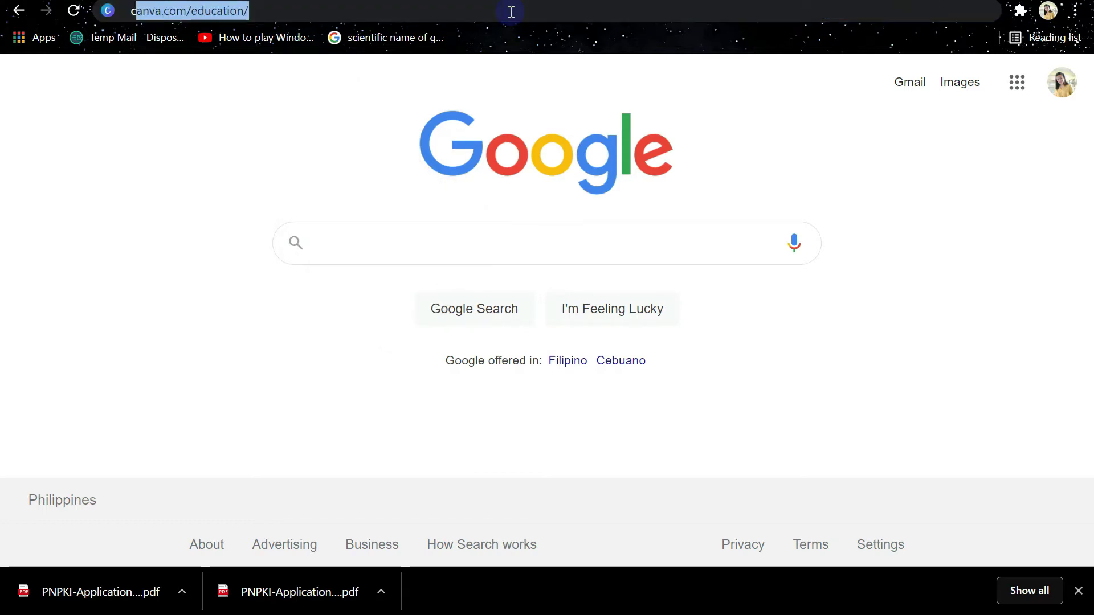
pyautogui.write('araga. lms')
pyautogui.write('.deped.')
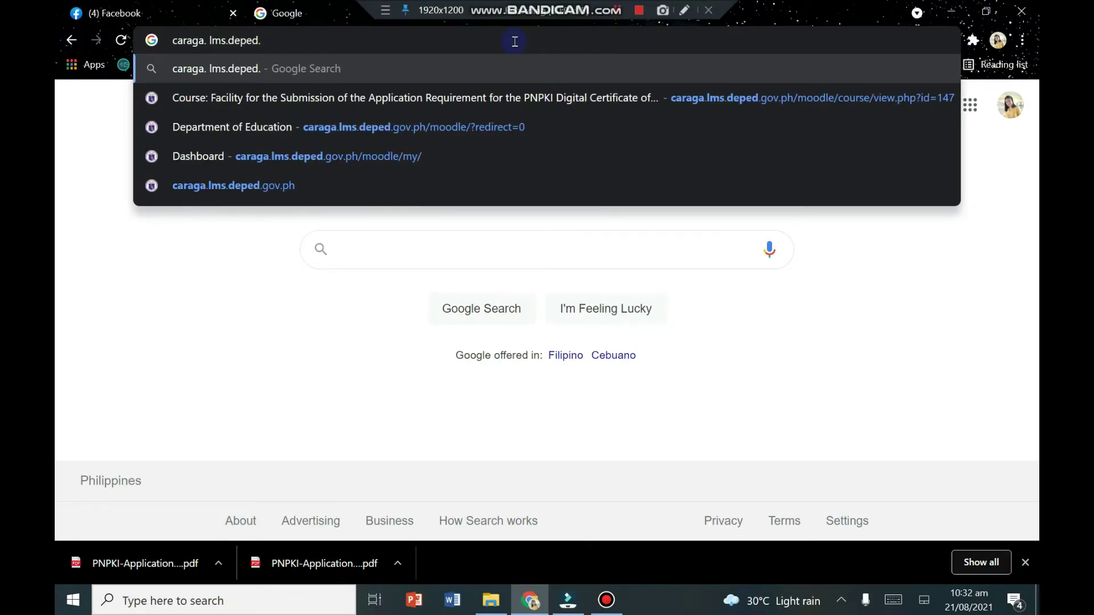
pyautogui.write('gov.p')
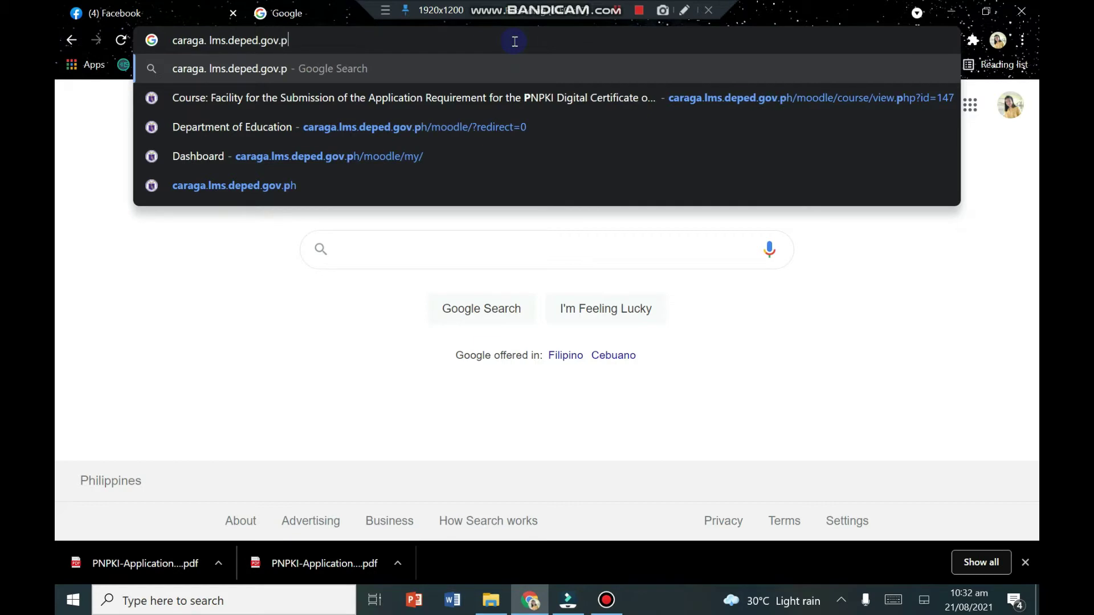
pyautogui.write('h')
pyautogui.press('Return')
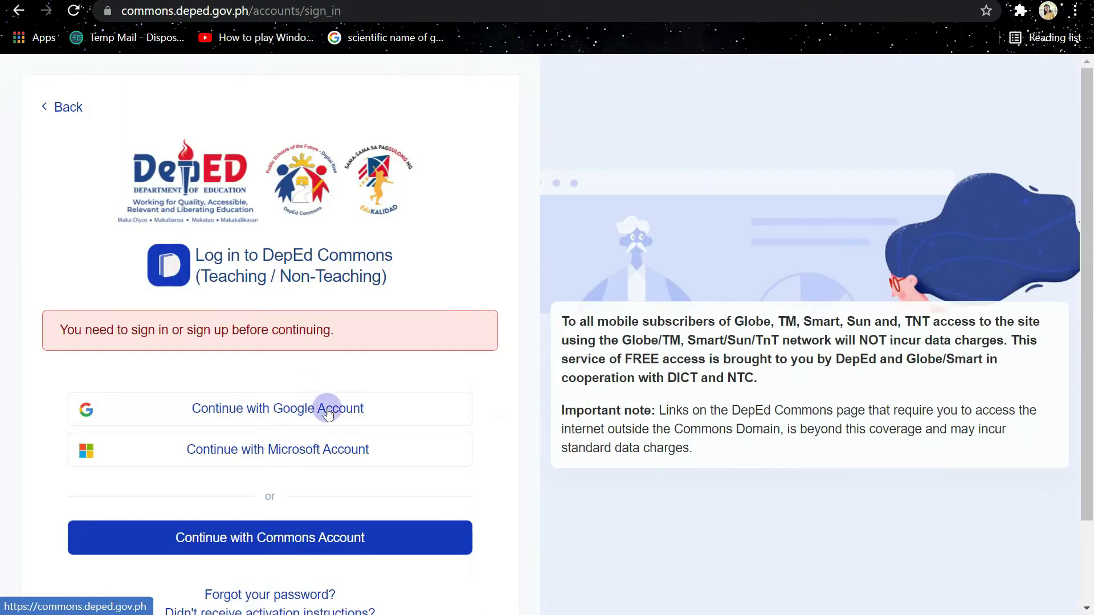
# Sign in with Google and open the PNPKI Facility course from Professional Development on Site home
pyautogui.click(328, 414)
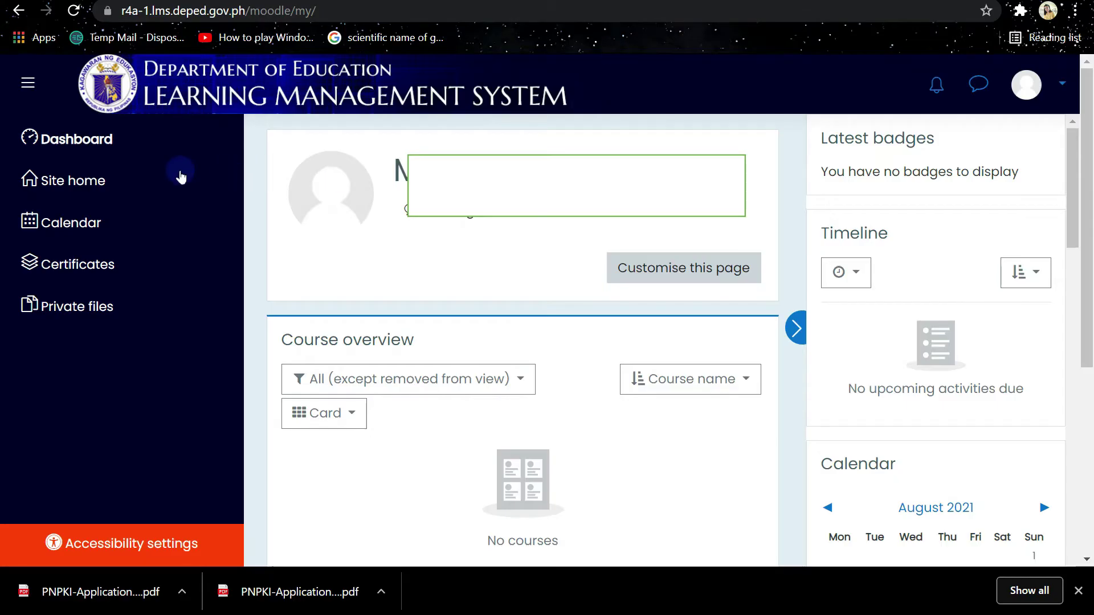
pyautogui.click(77, 184)
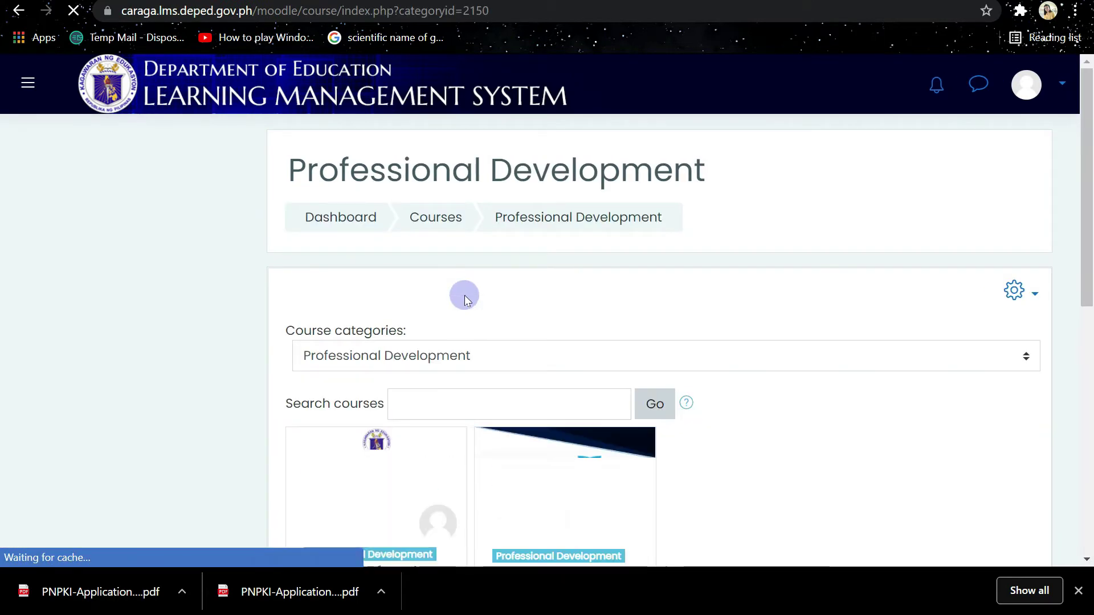
pyautogui.scroll(-2, 465, 296)
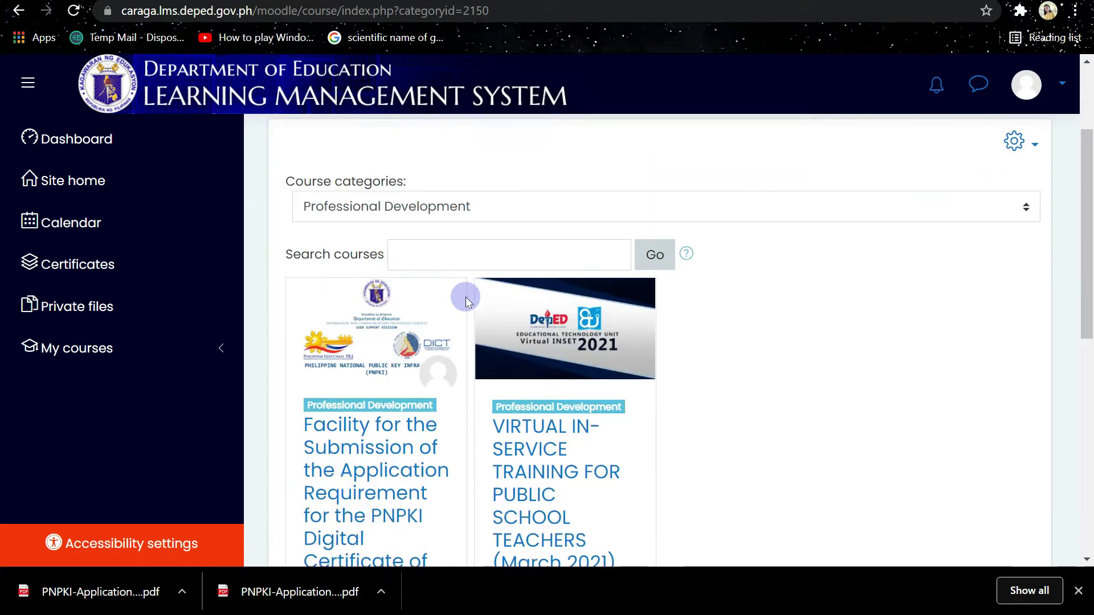
pyautogui.scroll(-4, 466, 298)
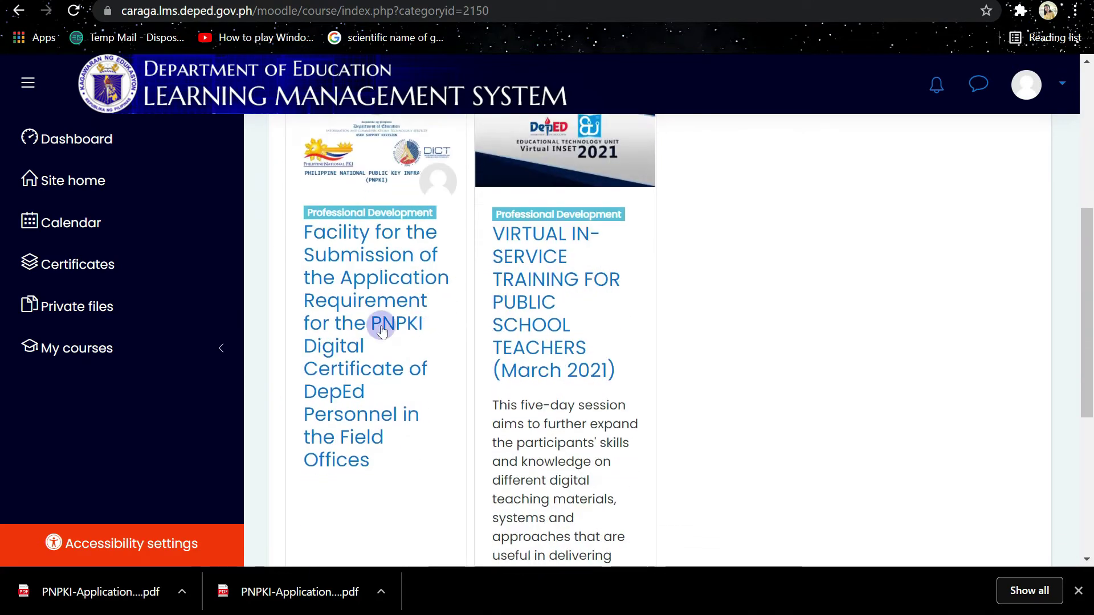
pyautogui.click(381, 332)
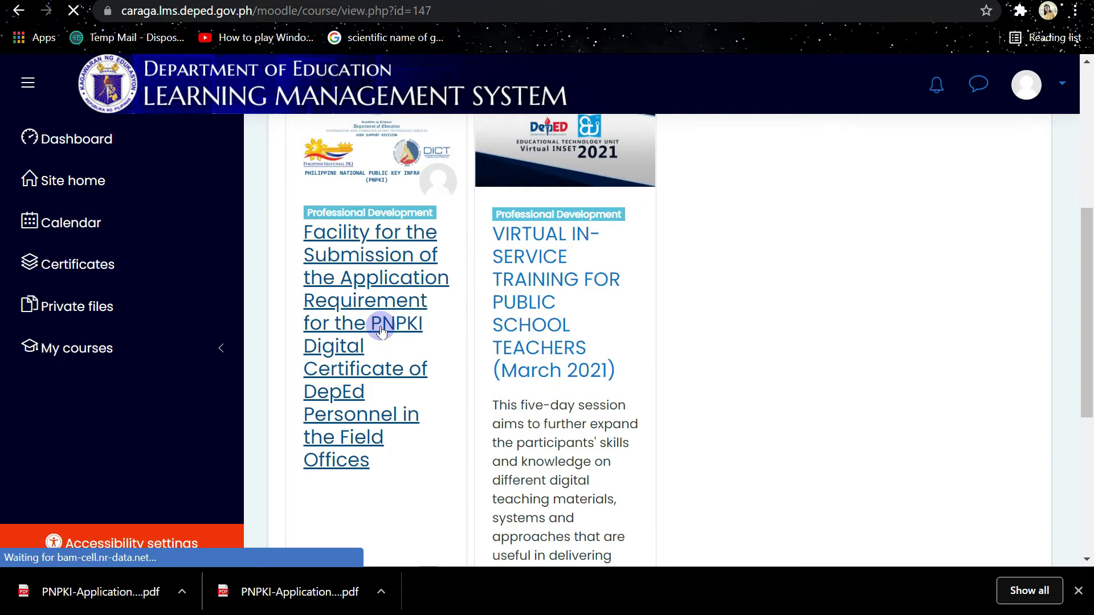
# Submit the enrolment key to join the PNPKI course as a Digital Certificate Applicant
pyautogui.click(695, 332)
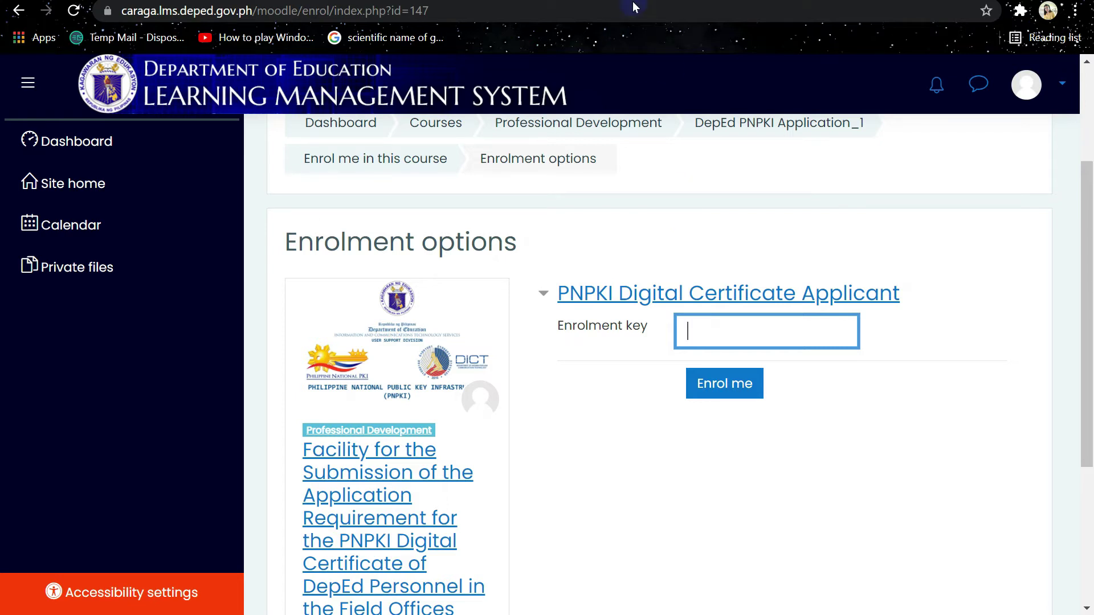
pyautogui.hotkey('alt', 'Left')
pyautogui.click(696, 312)
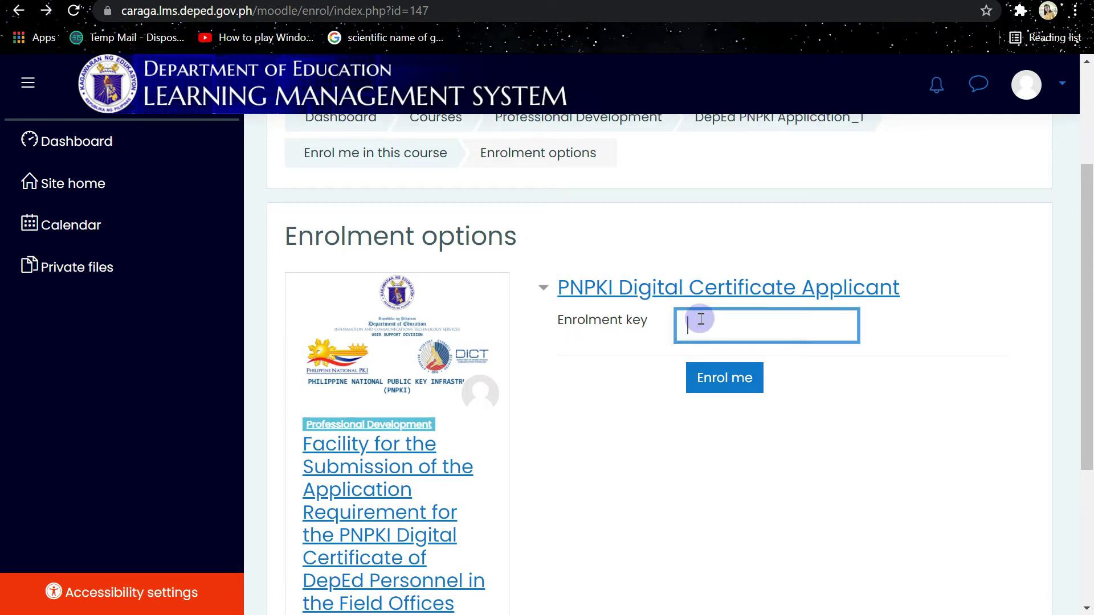
pyautogui.press('Return')
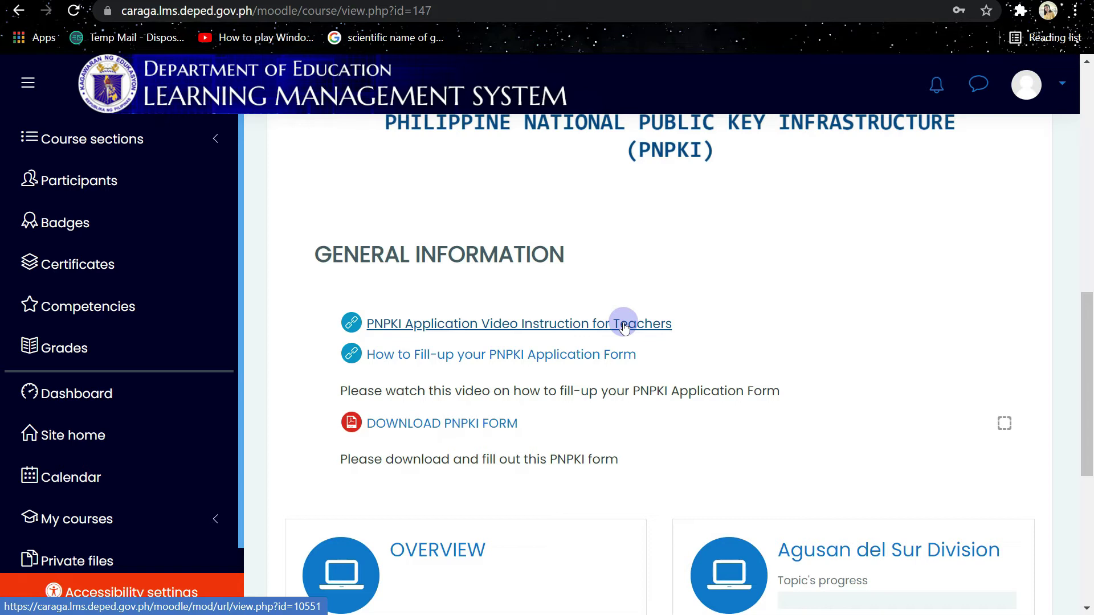
# Play the PNPKI Application Video Instruction for Teachers and raise the volume
pyautogui.click(624, 326)
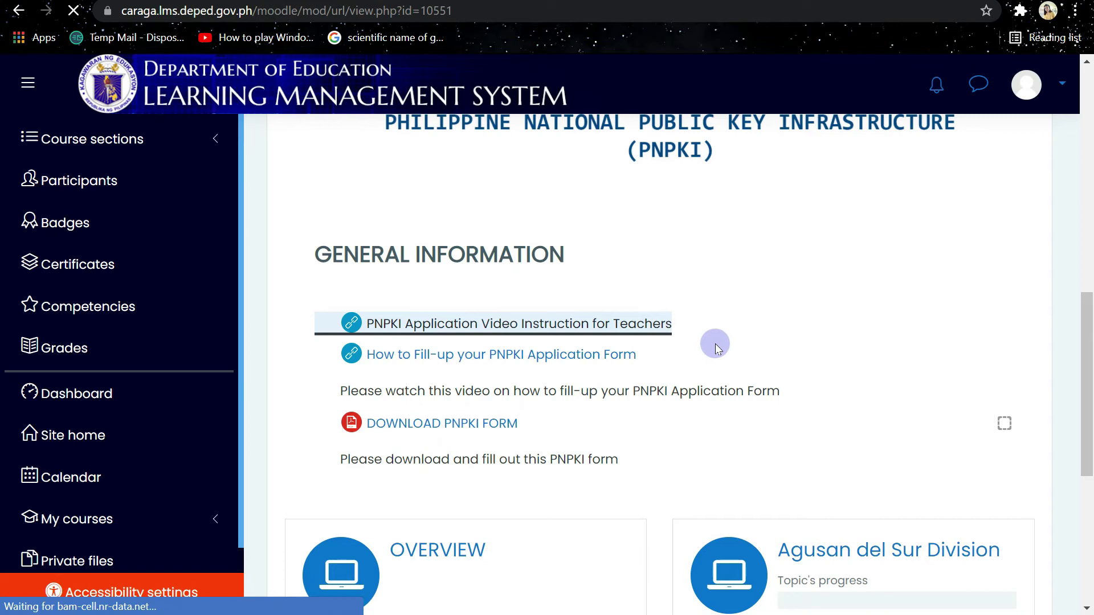
pyautogui.scroll(-1, 644, 487)
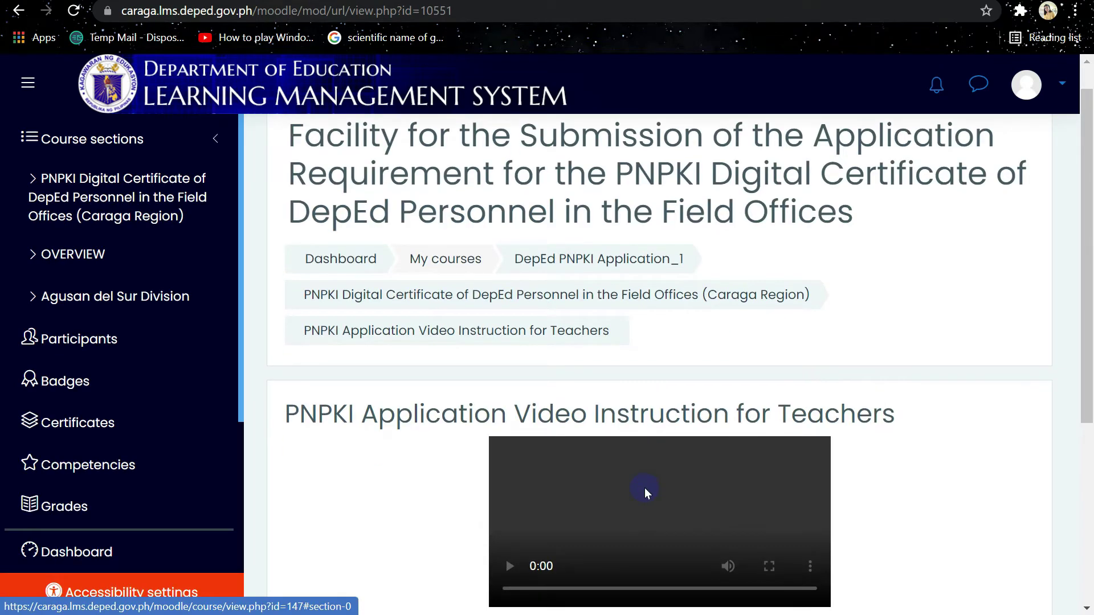
pyautogui.scroll(-4, 645, 488)
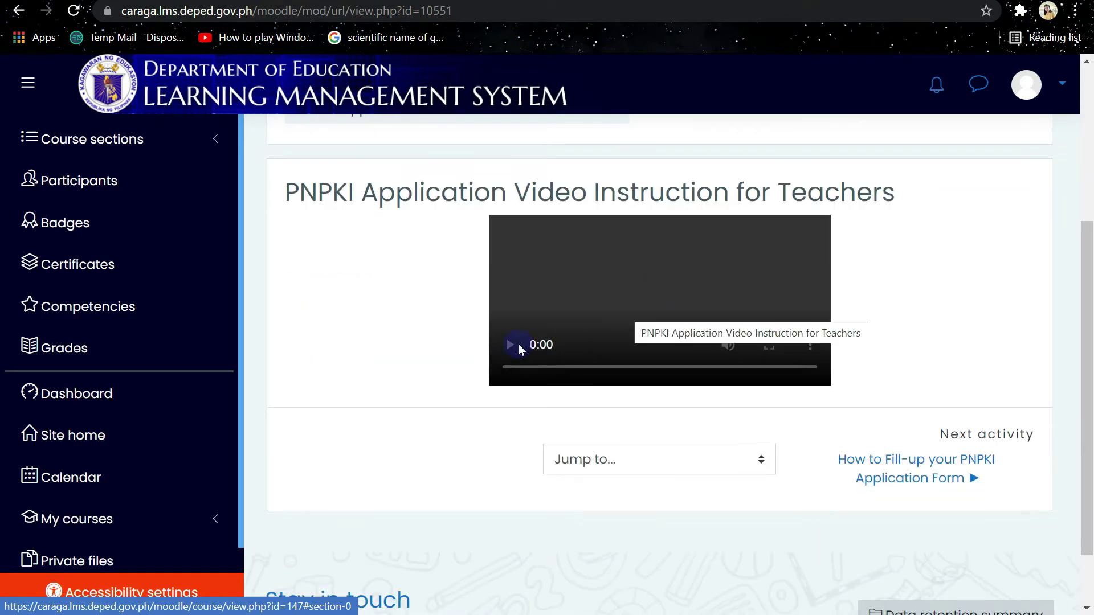
pyautogui.click(508, 349)
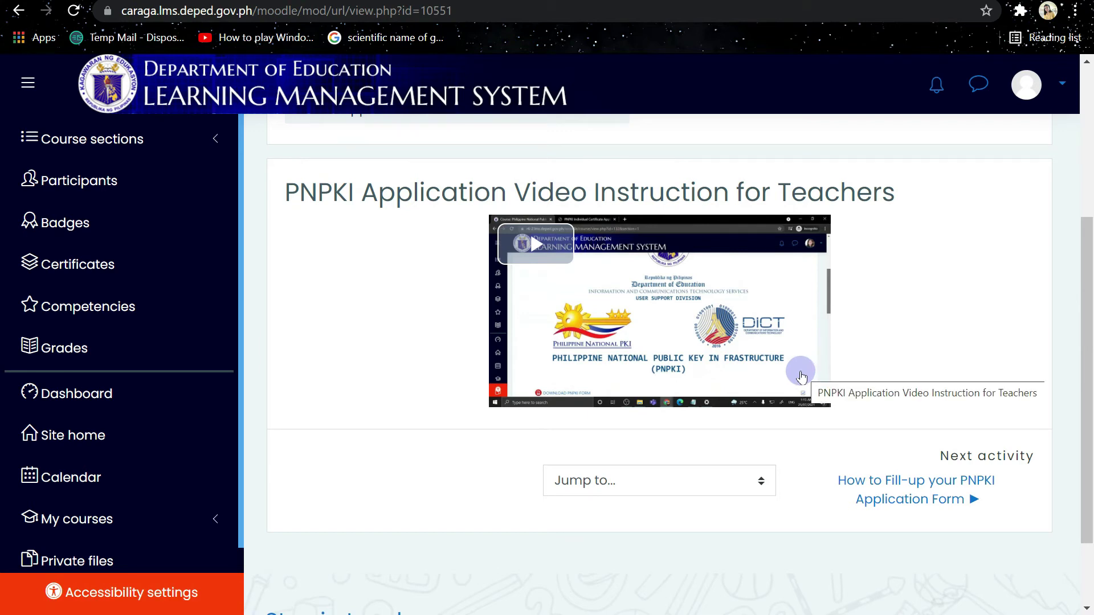
pyautogui.press('XF86AudioRaiseVolume')
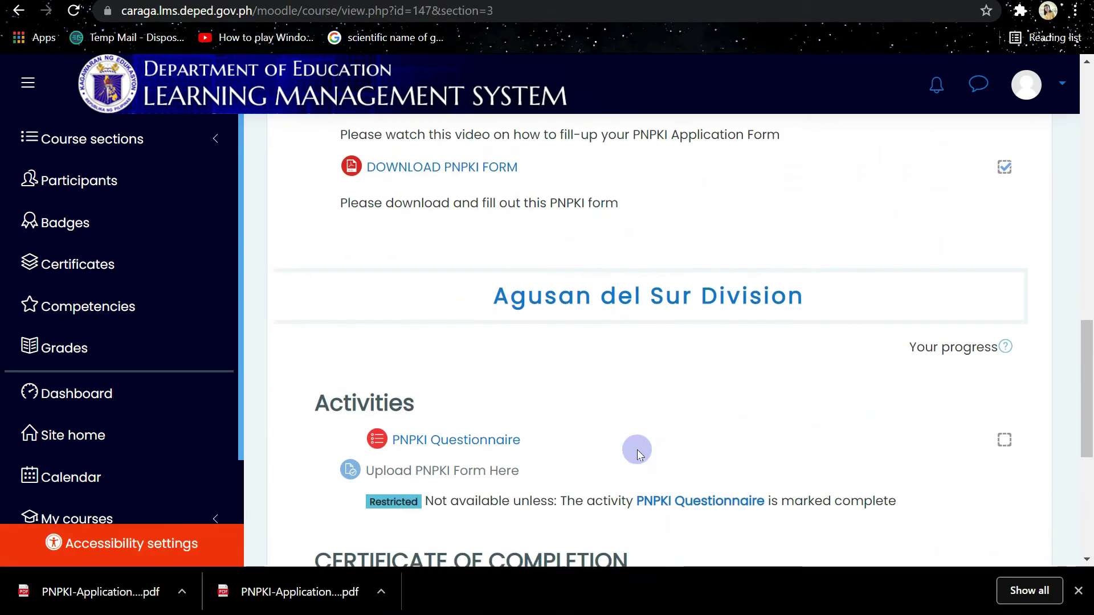
# Scroll through the Agusan del Sur Division section's activities and restricted Certificate of Completion
pyautogui.scroll(-3, 637, 449)
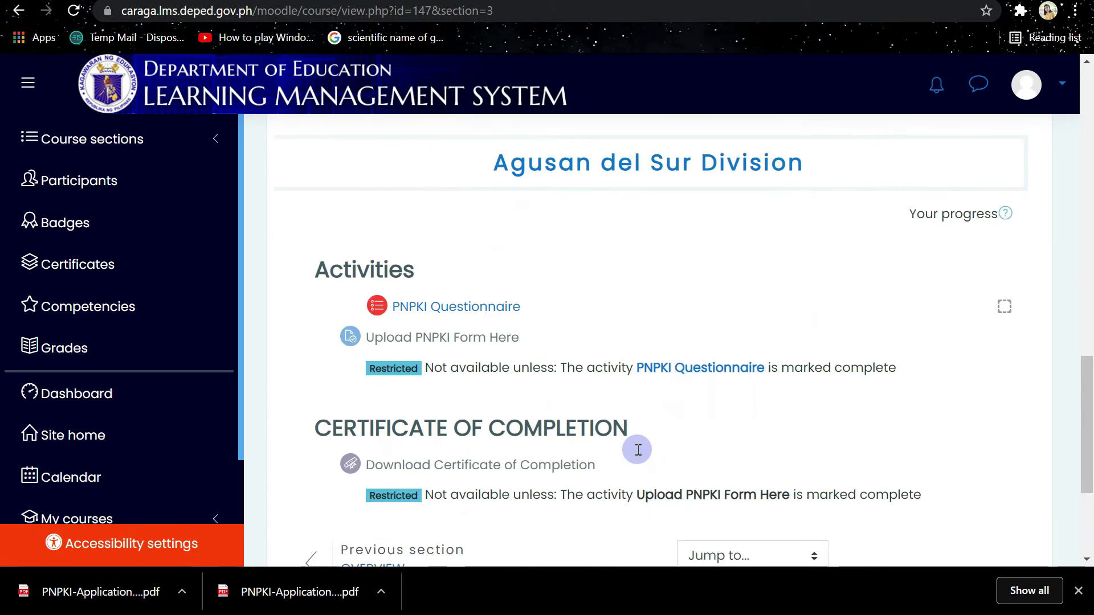
pyautogui.scroll(-2, 637, 450)
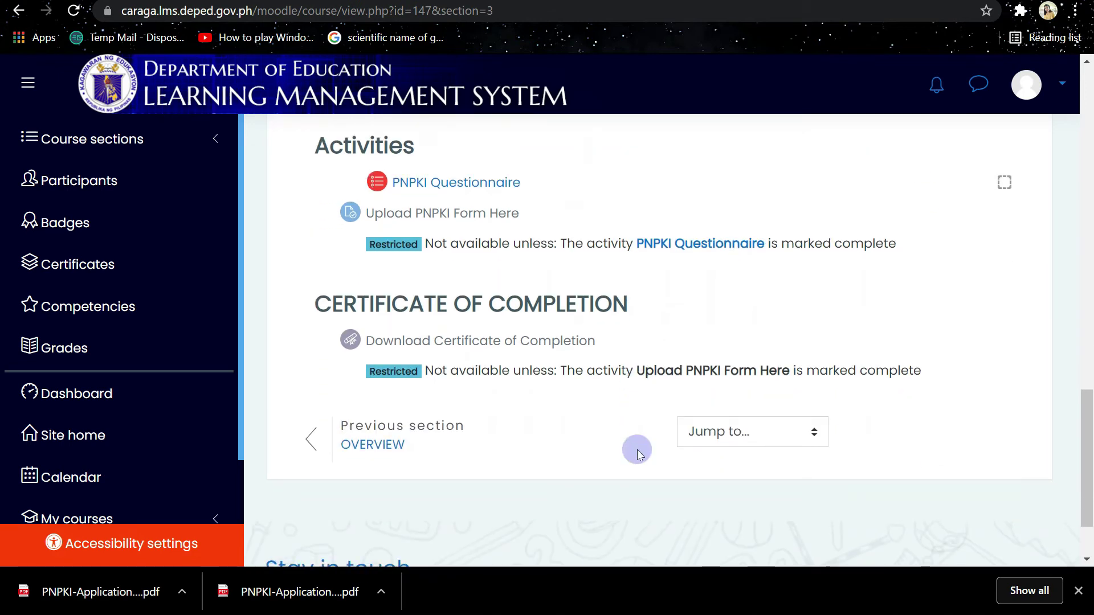
pyautogui.scroll(-2, 637, 450)
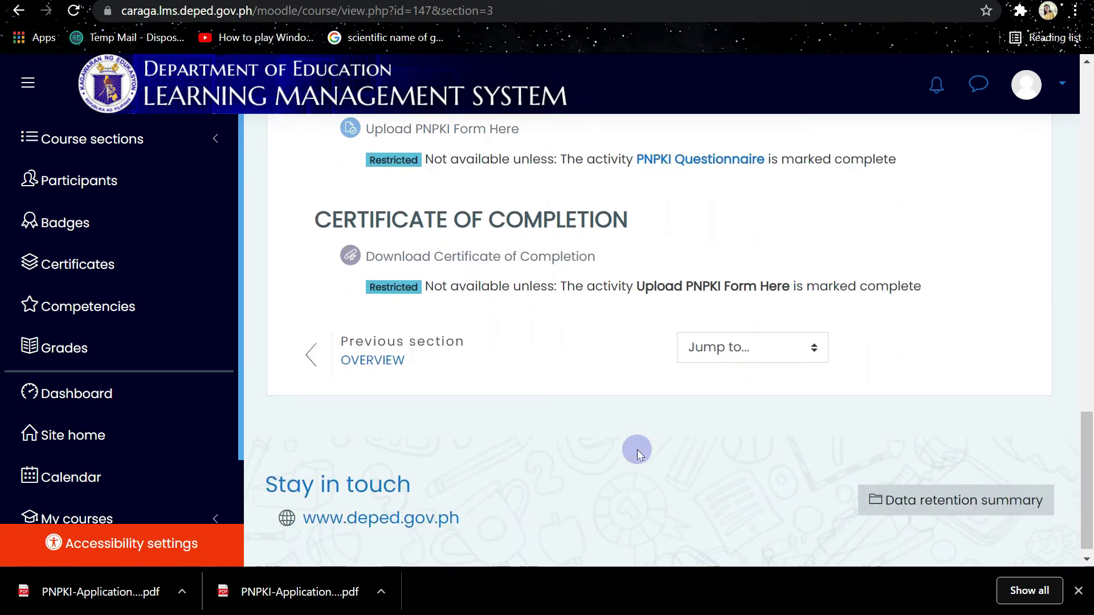
pyautogui.scroll(3, 637, 450)
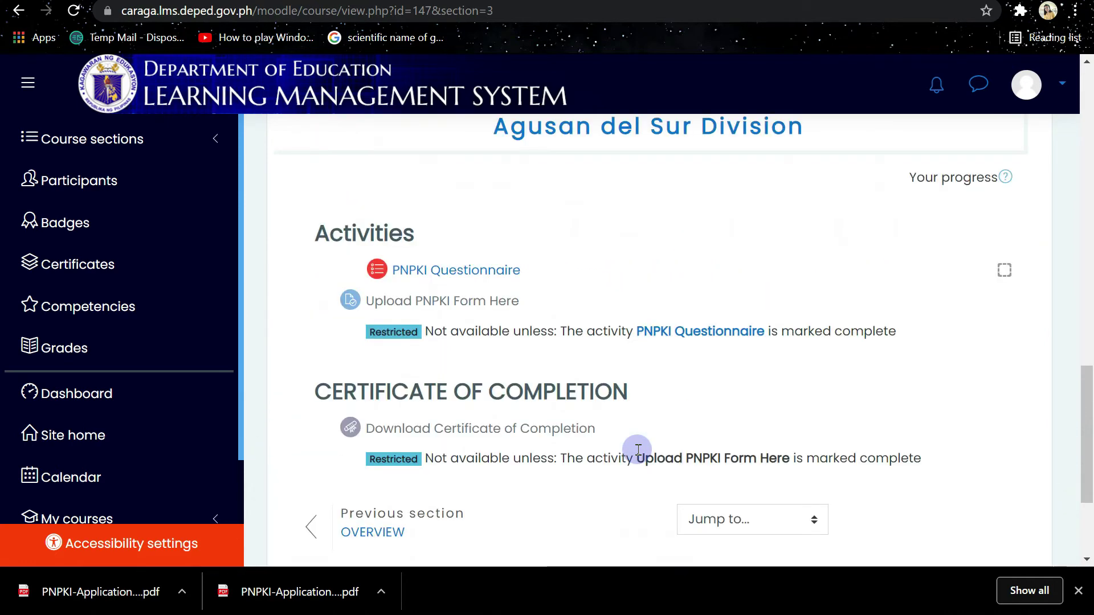
pyautogui.scroll(2, 638, 449)
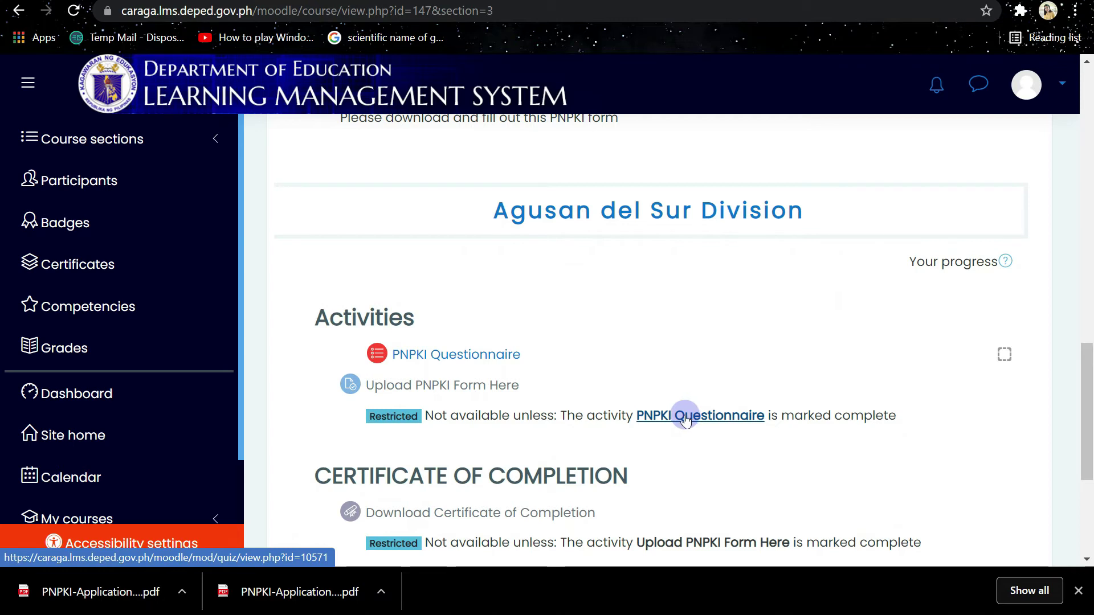
# Open the PNPKI Questionnaire and begin a new attempt, reaching question 1, Last Name
pyautogui.click(460, 356)
pyautogui.scroll(1, 459, 350)
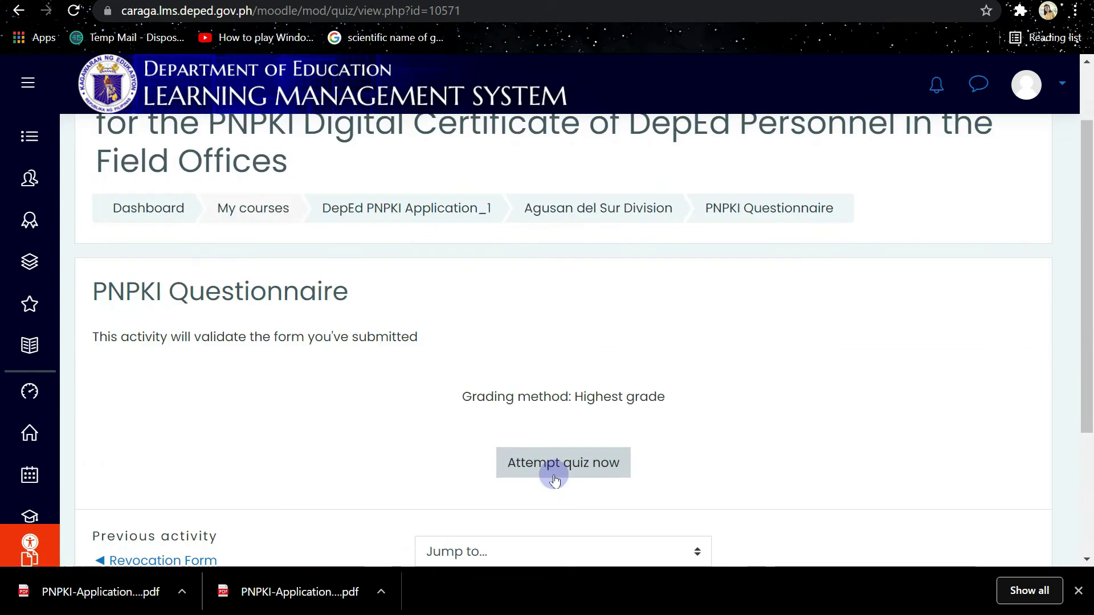
pyautogui.scroll(-1, 558, 476)
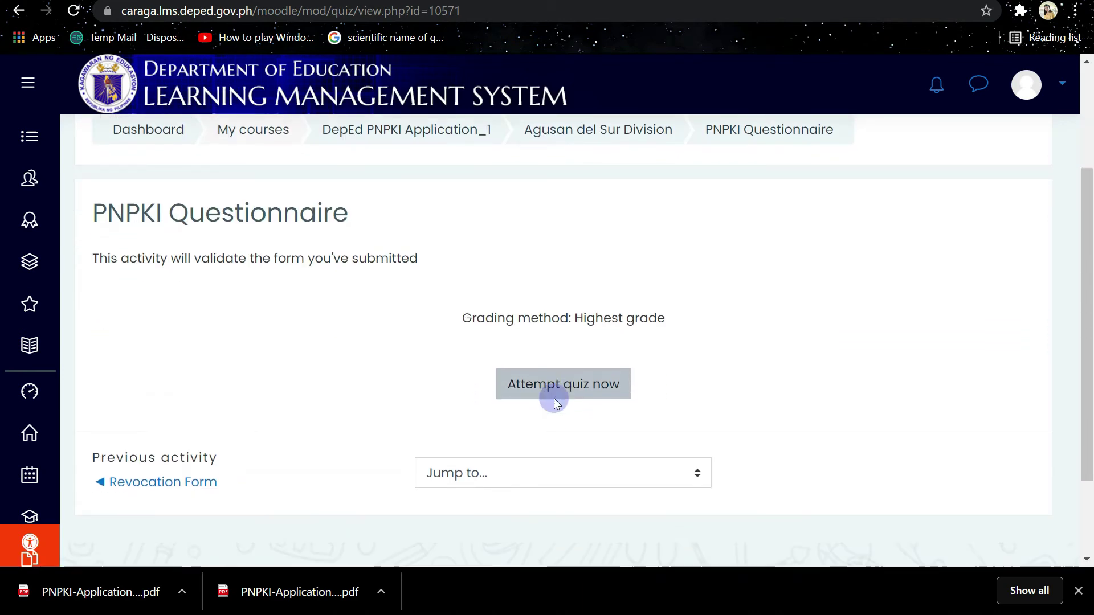
pyautogui.click(564, 381)
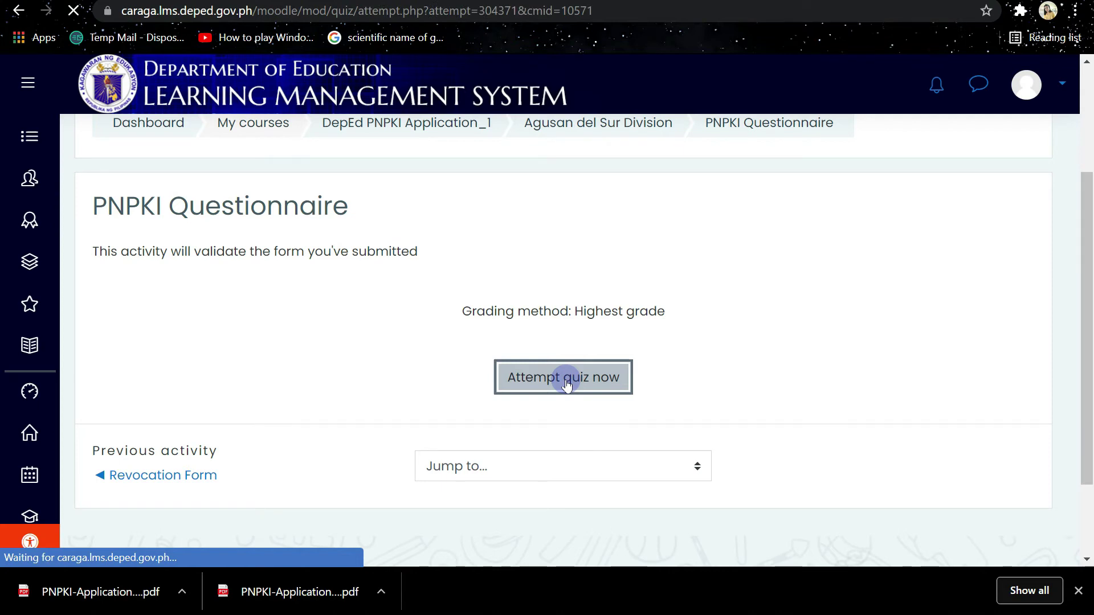
pyautogui.scroll(-2, 573, 381)
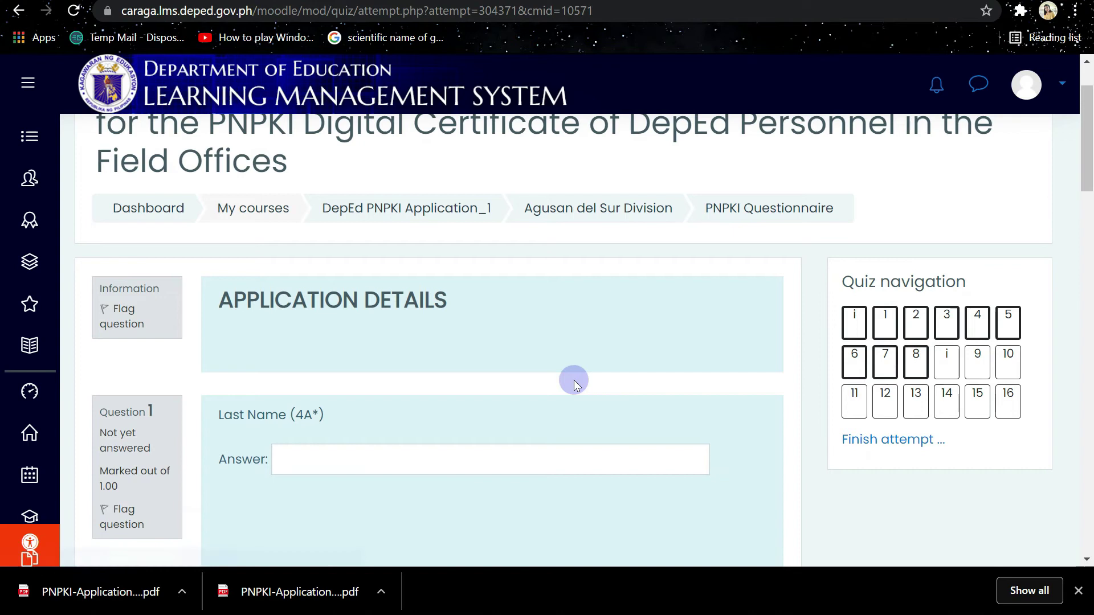
# Advance past the last questionnaire page to the Summary of attempt showing questions 1–16 saved
pyautogui.scroll(2, 573, 380)
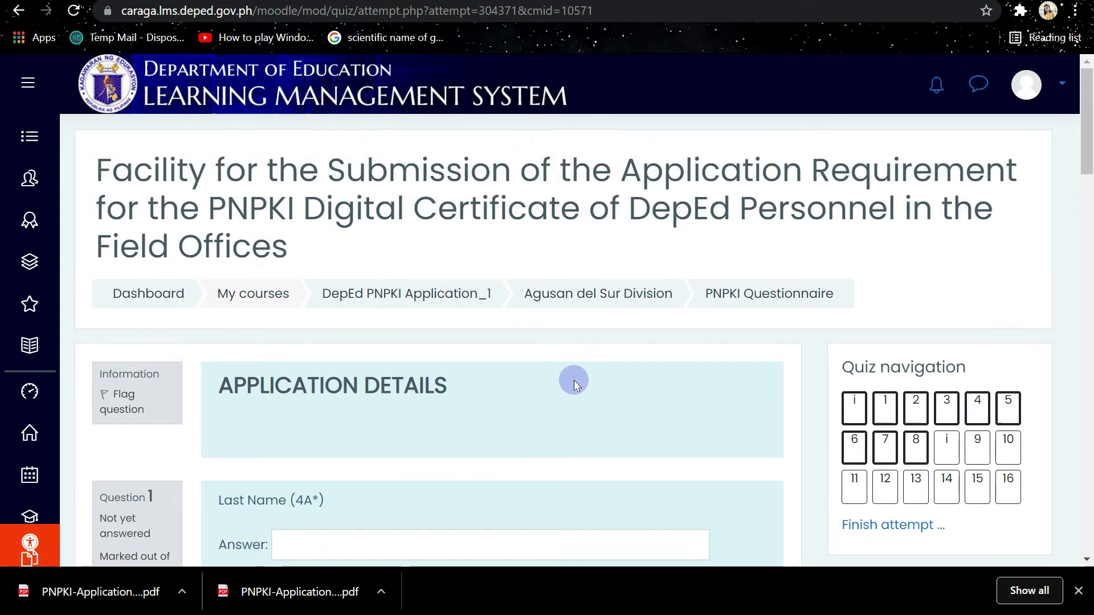
pyautogui.scroll(-2, 573, 380)
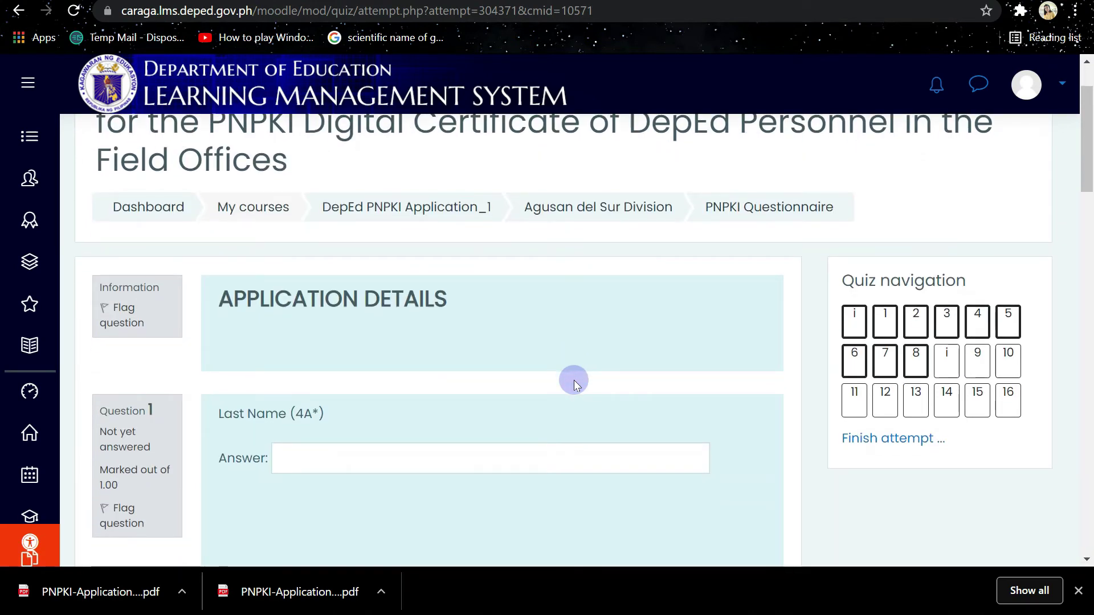
pyautogui.scroll(-2, 573, 381)
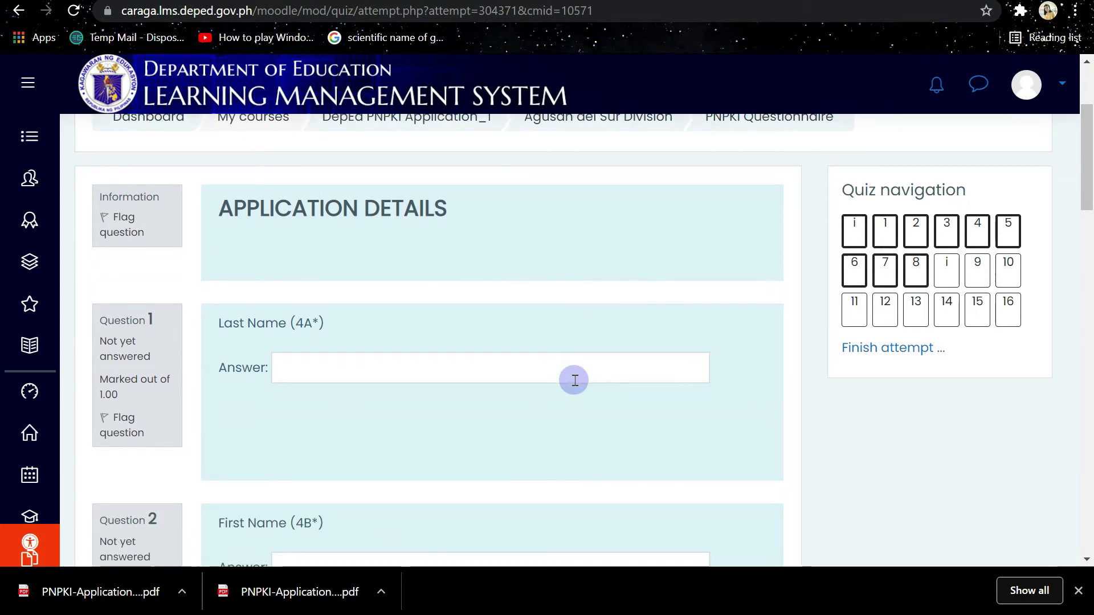
pyautogui.scroll(-4, 574, 381)
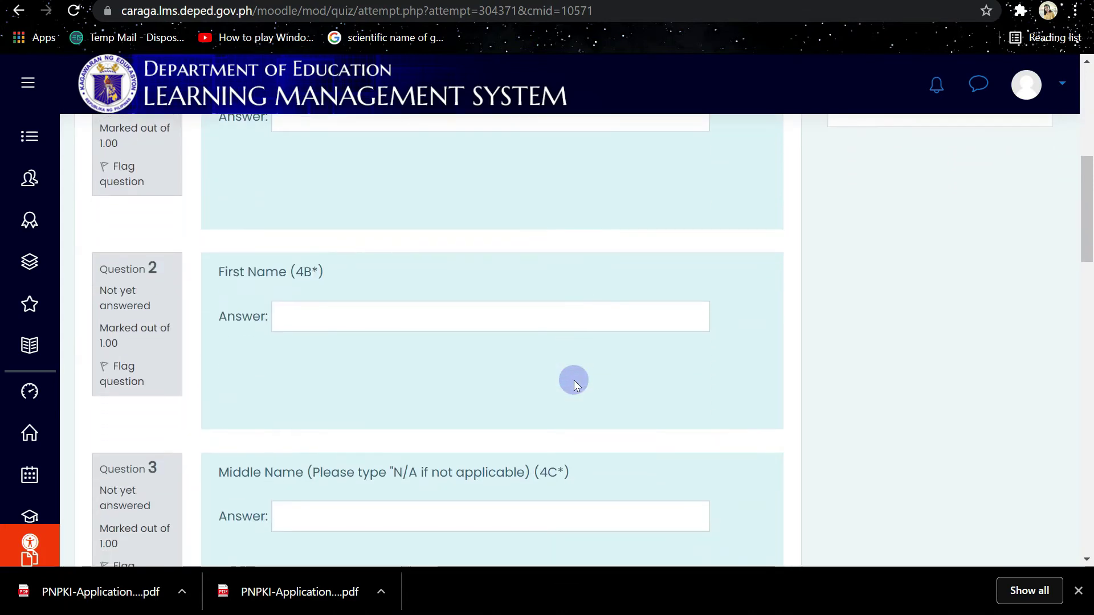
pyautogui.scroll(-15, 574, 380)
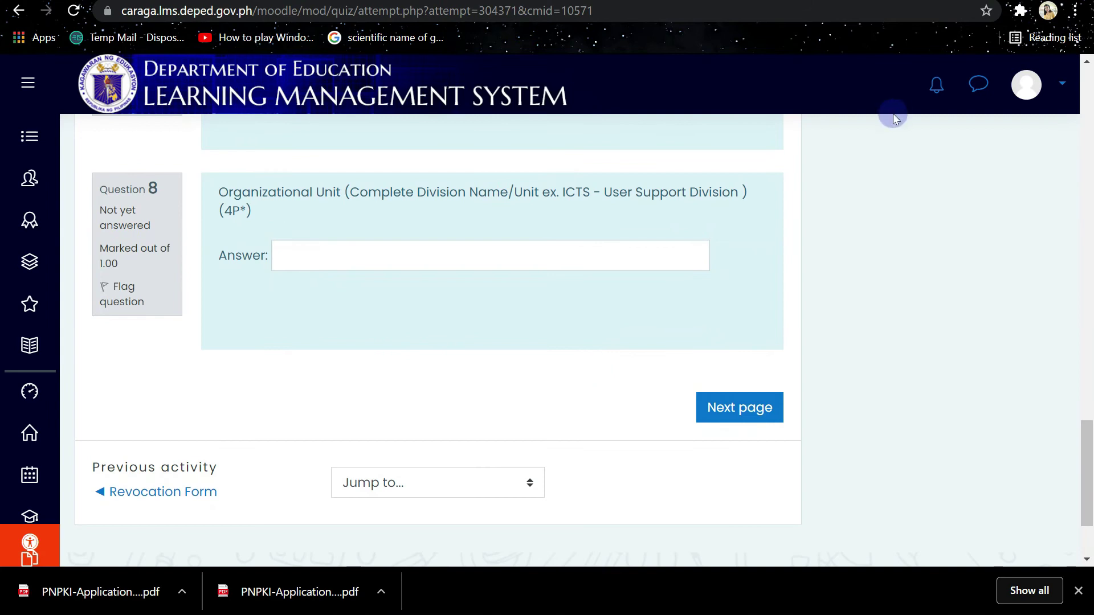
pyautogui.click(739, 407)
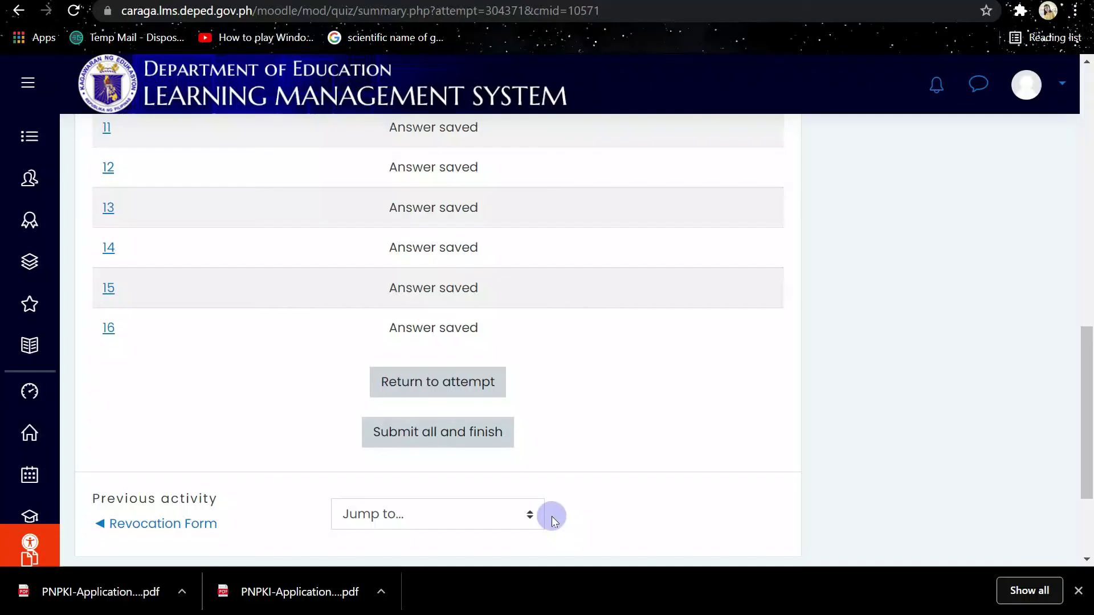
# Submit all questionnaire answers and confirm finishing the attempt
pyautogui.scroll(-2, 551, 515)
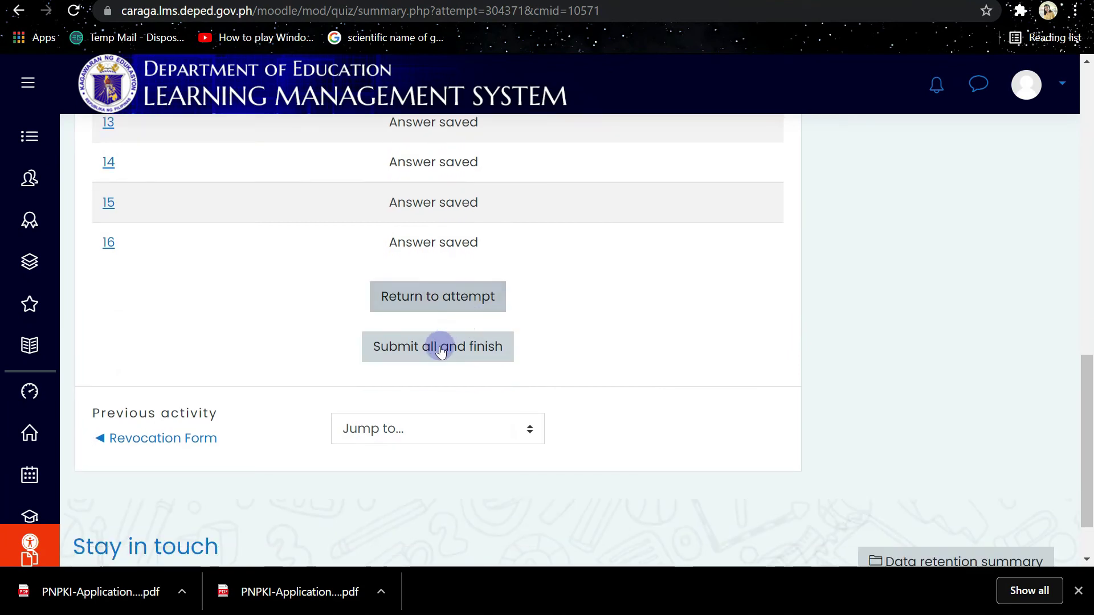
pyautogui.click(440, 351)
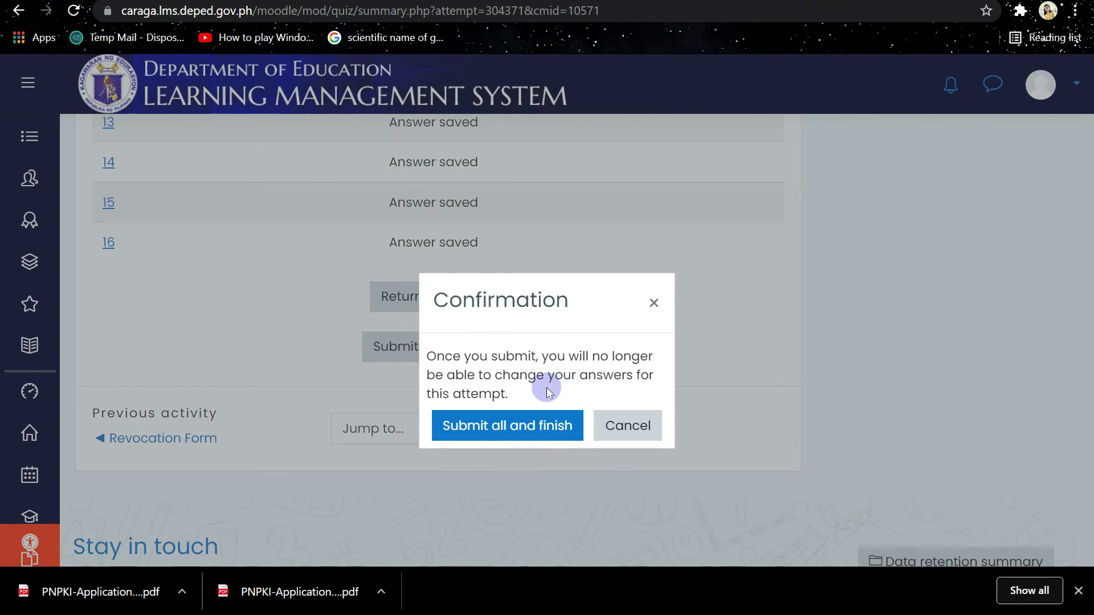
pyautogui.click(518, 430)
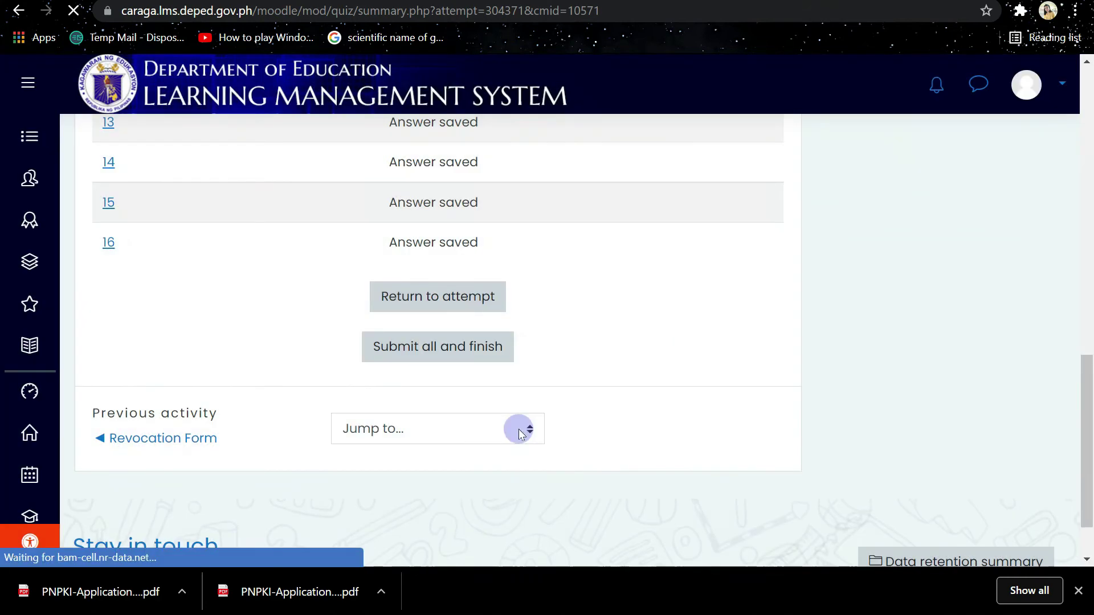
# Go to the Upload PNPKI Form Here assignment via the next-activity link
pyautogui.scroll(-2, 511, 452)
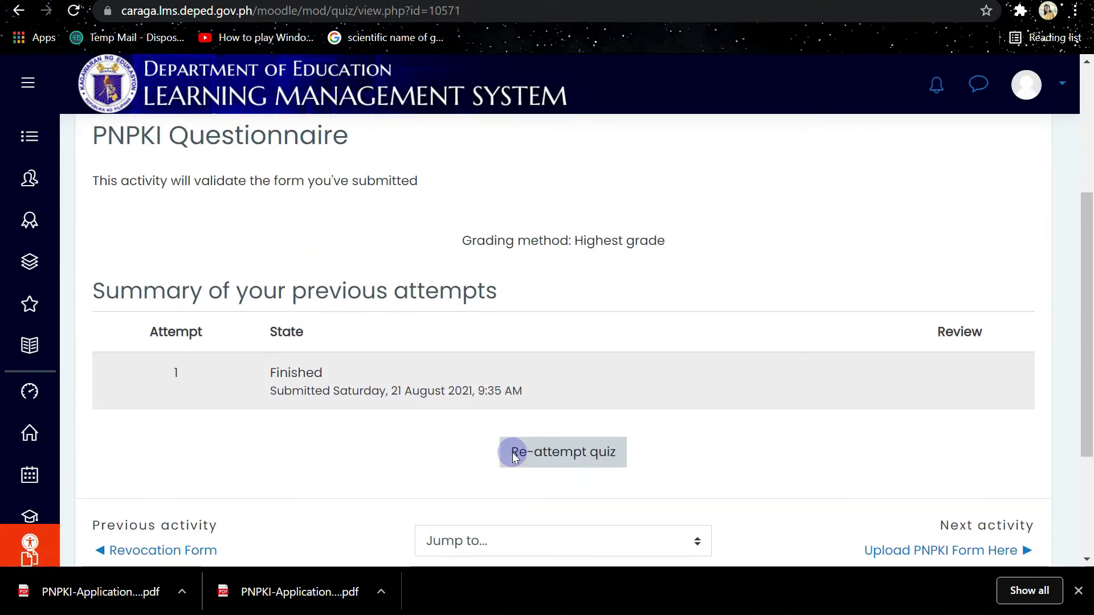
pyautogui.scroll(-2, 512, 452)
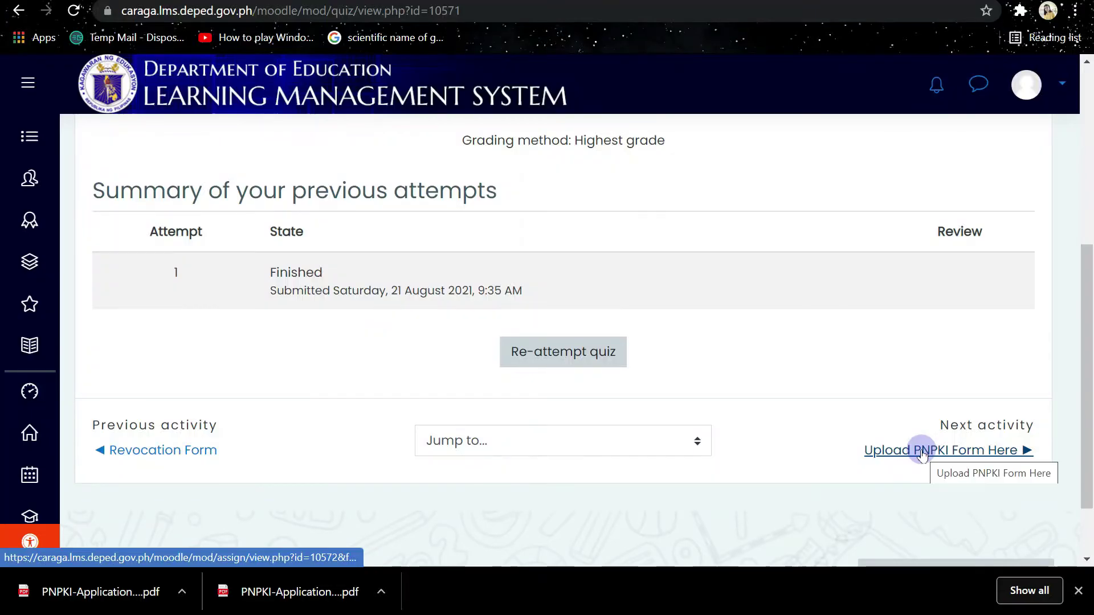
pyautogui.click(920, 449)
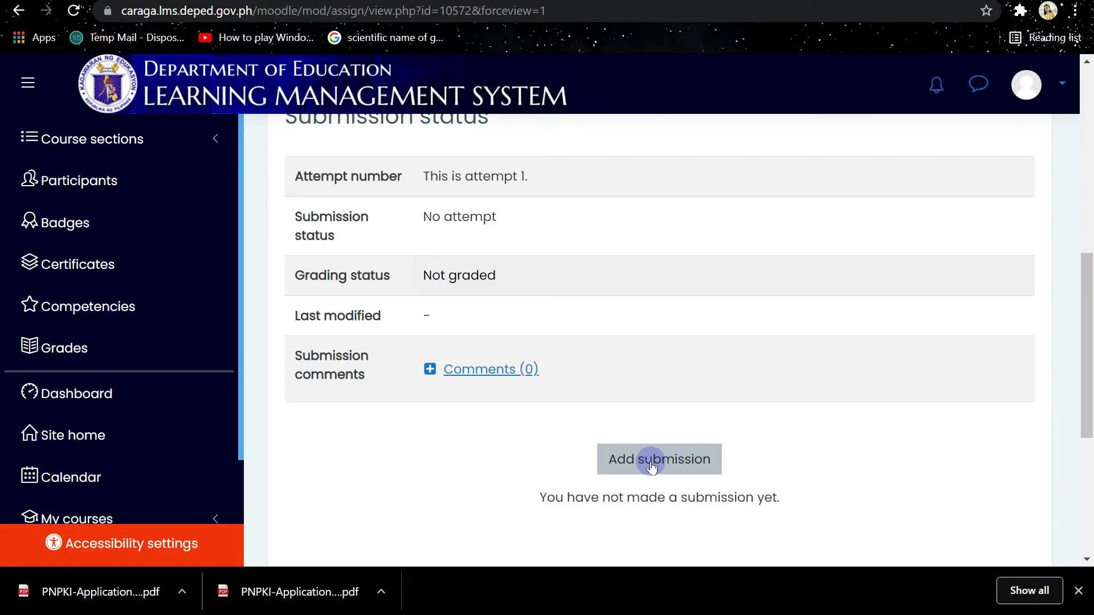
# Add the filled PNPKI application form PDF from Downloads as a submission and save it
pyautogui.click(652, 466)
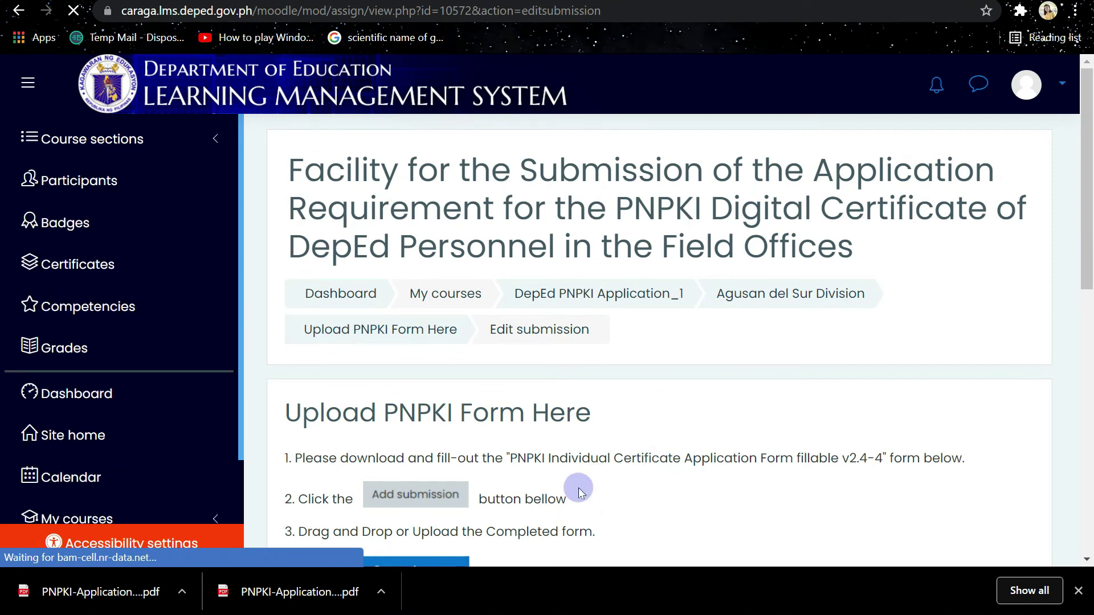
pyautogui.scroll(-3, 574, 496)
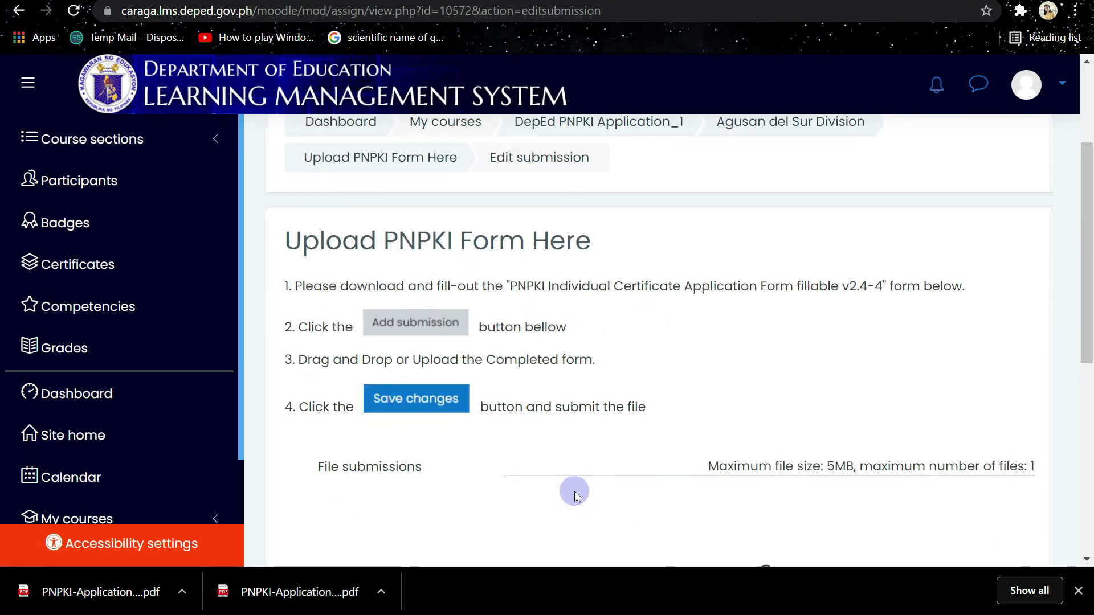
pyautogui.scroll(-1, 574, 495)
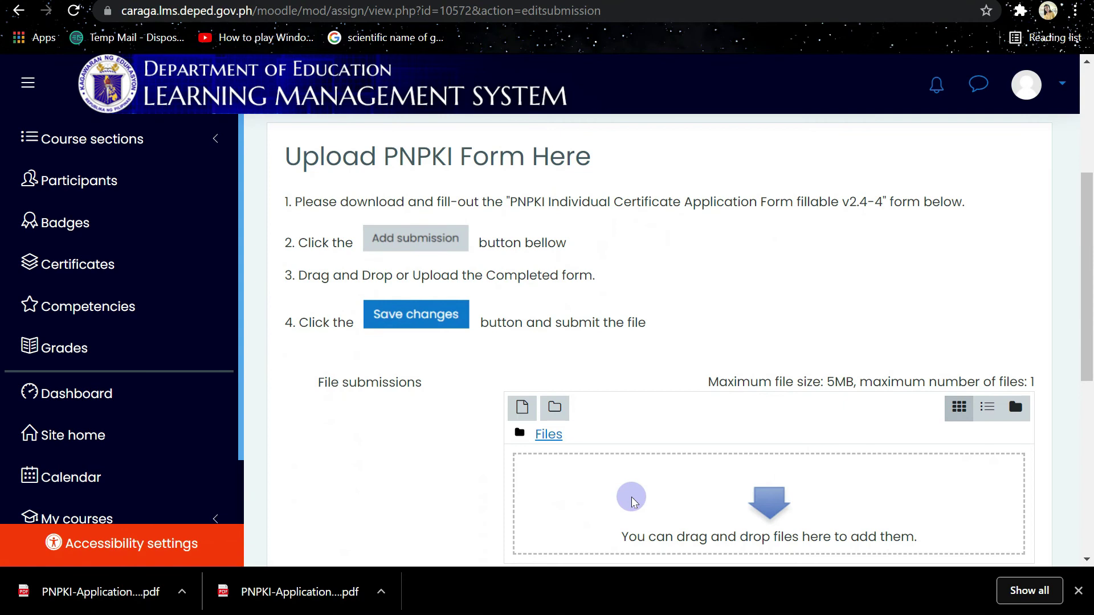
pyautogui.scroll(-1, 710, 442)
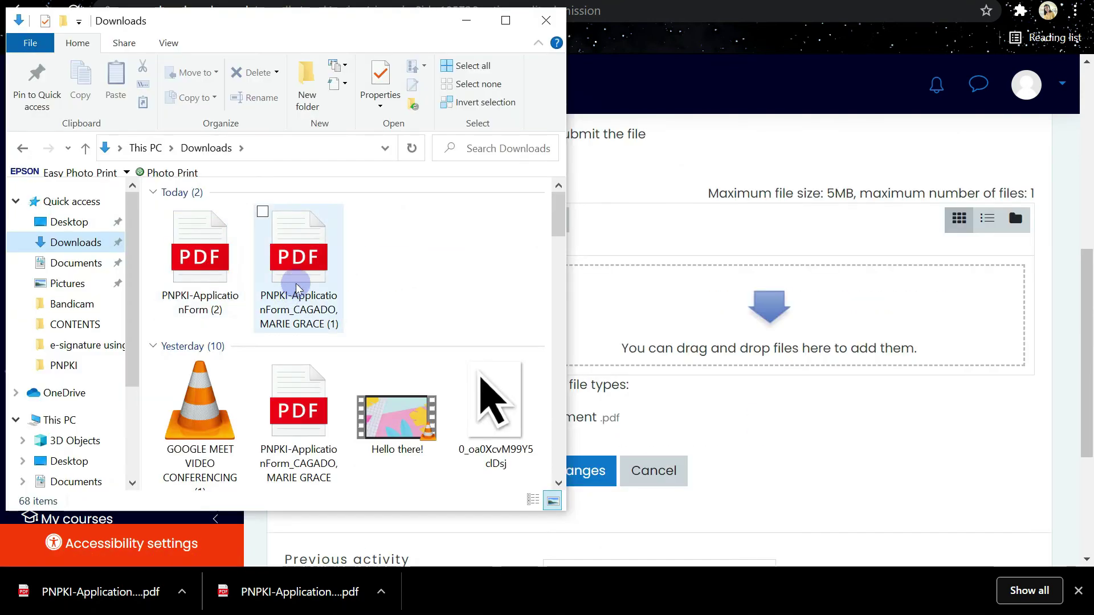
pyautogui.moveTo(299, 262); pyautogui.dragTo(745, 343)
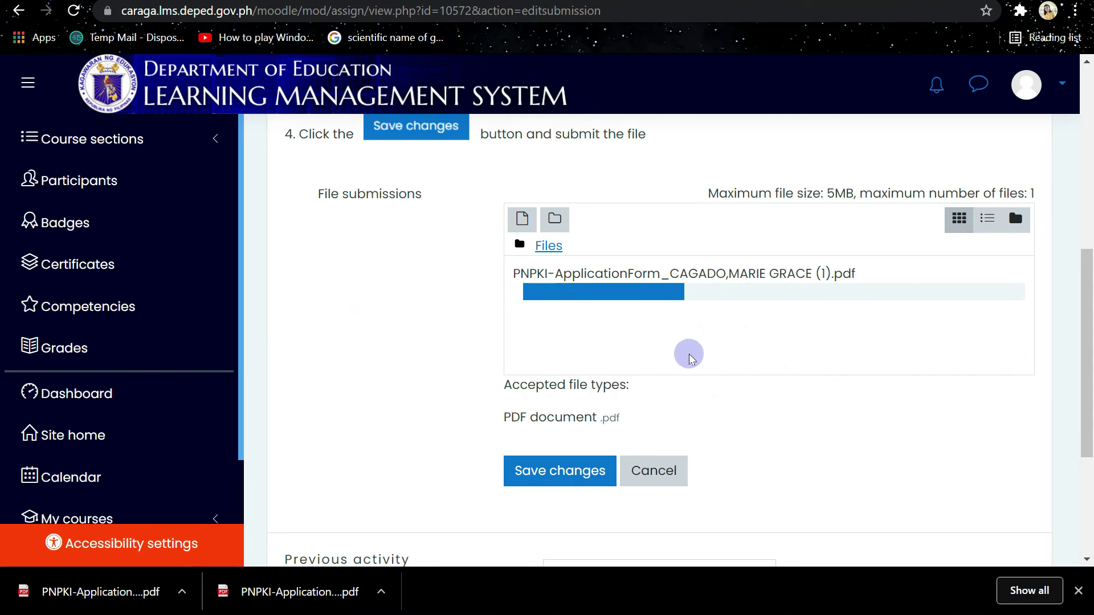
pyautogui.scroll(-1, 689, 358)
pyautogui.click(587, 411)
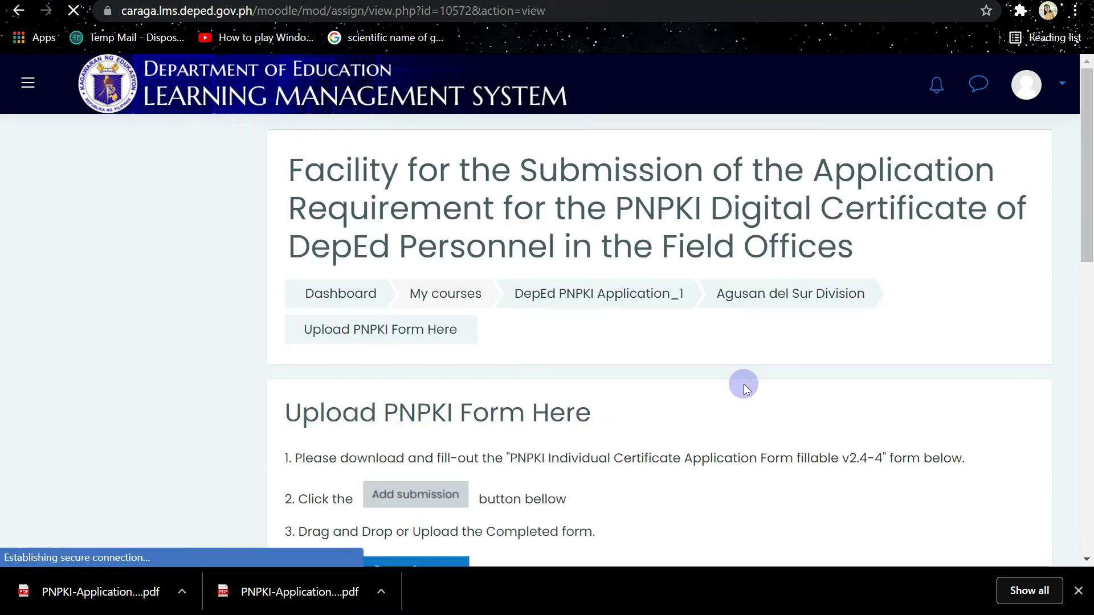
pyautogui.scroll(-6, 737, 387)
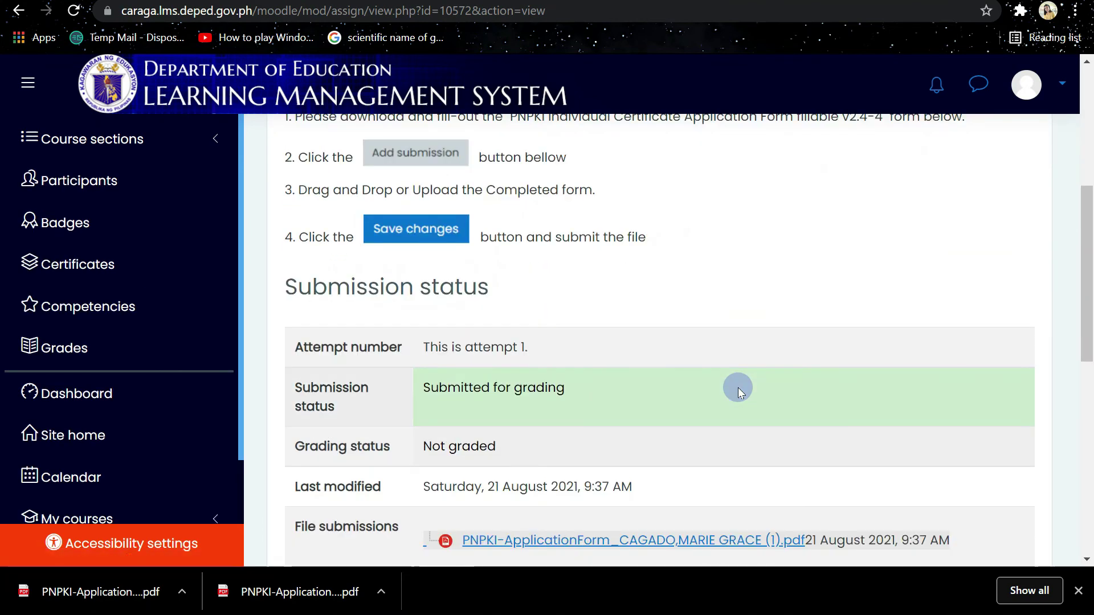
pyautogui.scroll(-2, 737, 387)
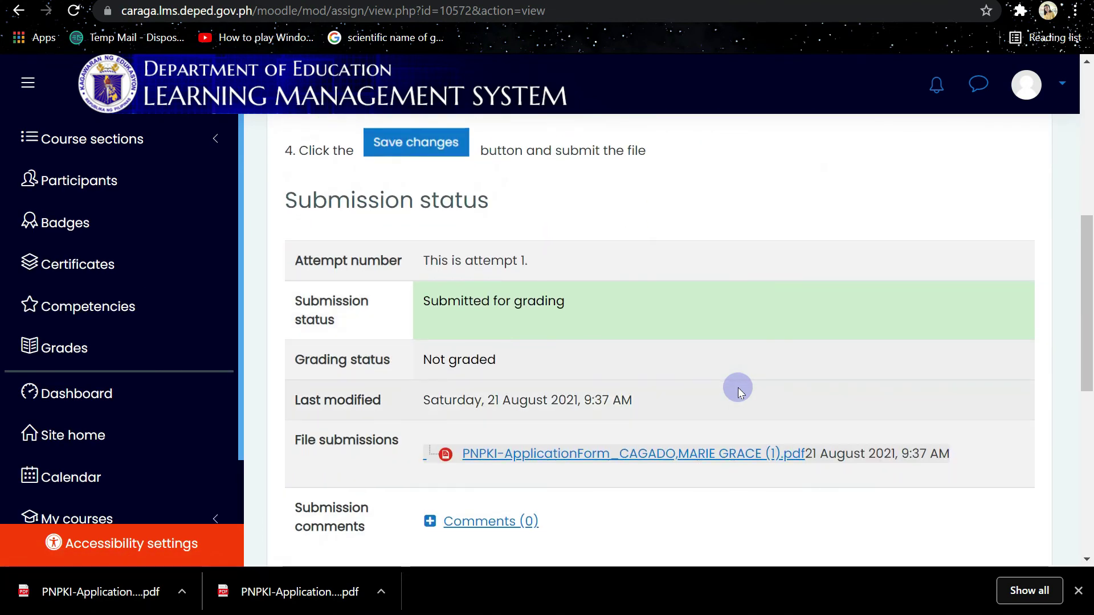
pyautogui.scroll(-2, 738, 388)
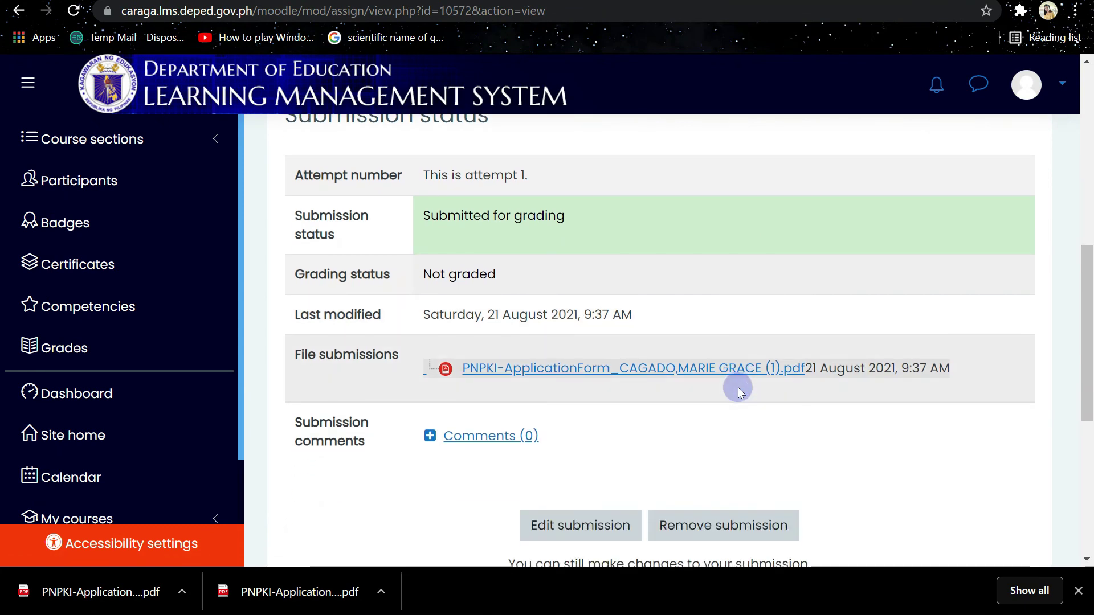
pyautogui.scroll(-2, 738, 388)
pyautogui.scroll(-4, 738, 389)
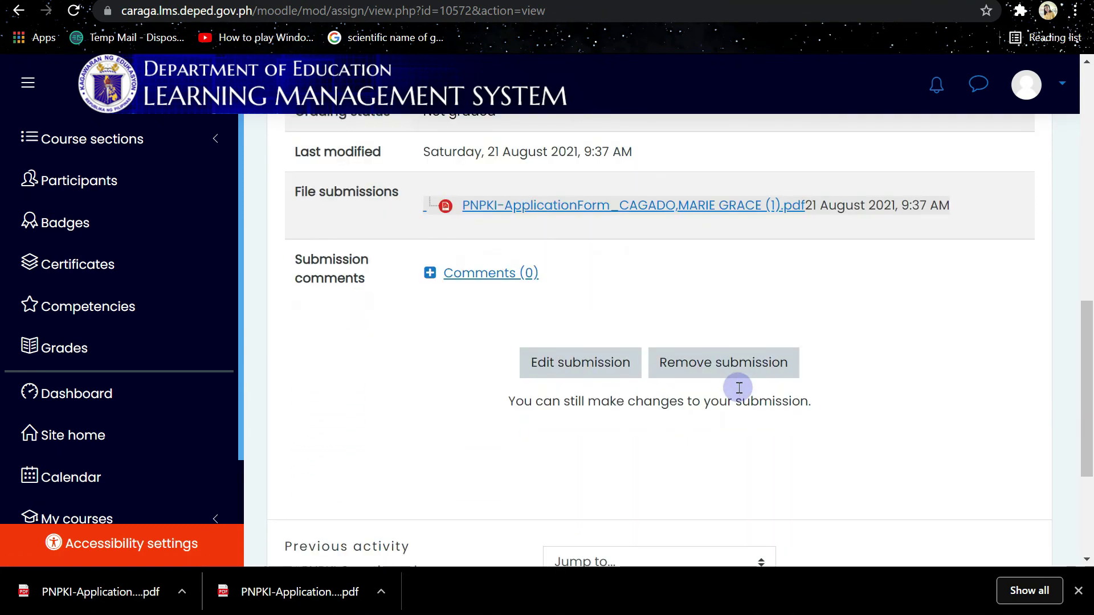
pyautogui.scroll(-1, 739, 392)
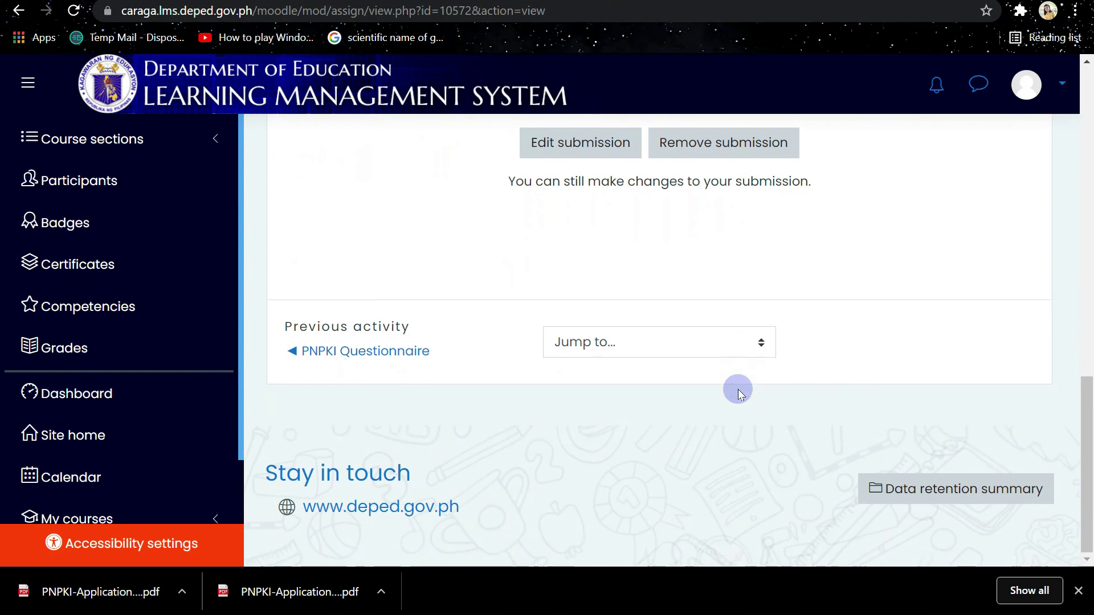
pyautogui.scroll(5, 754, 357)
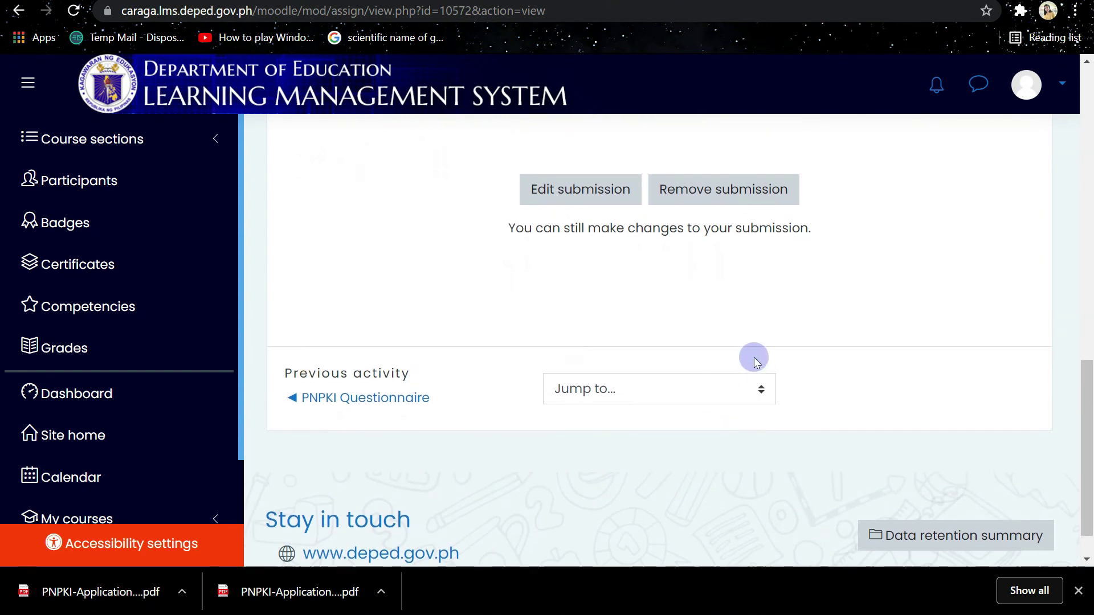
pyautogui.scroll(3, 754, 357)
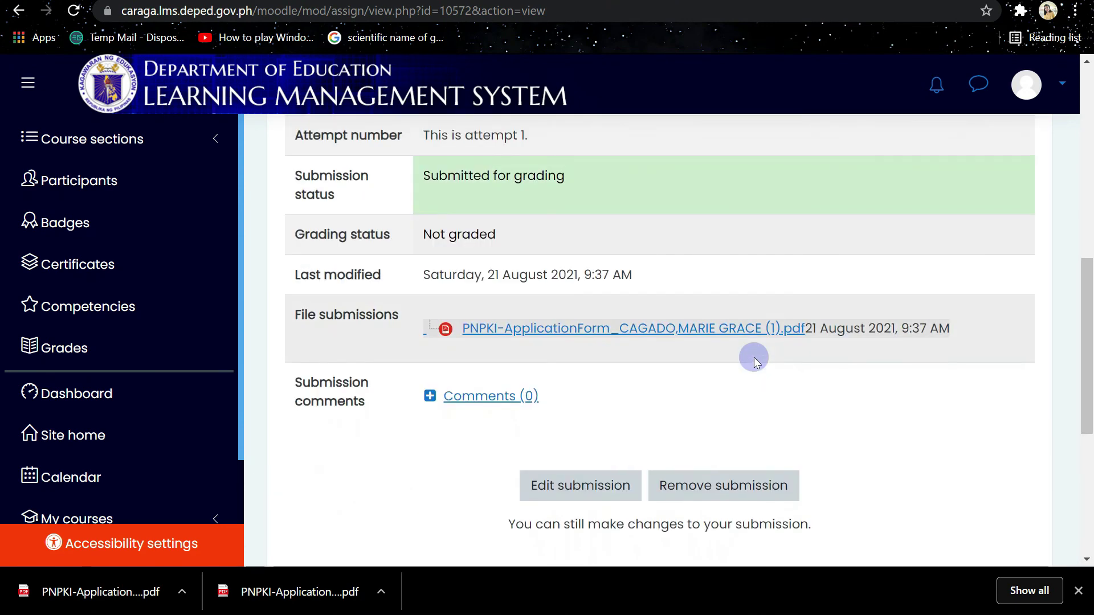
pyautogui.scroll(1, 755, 361)
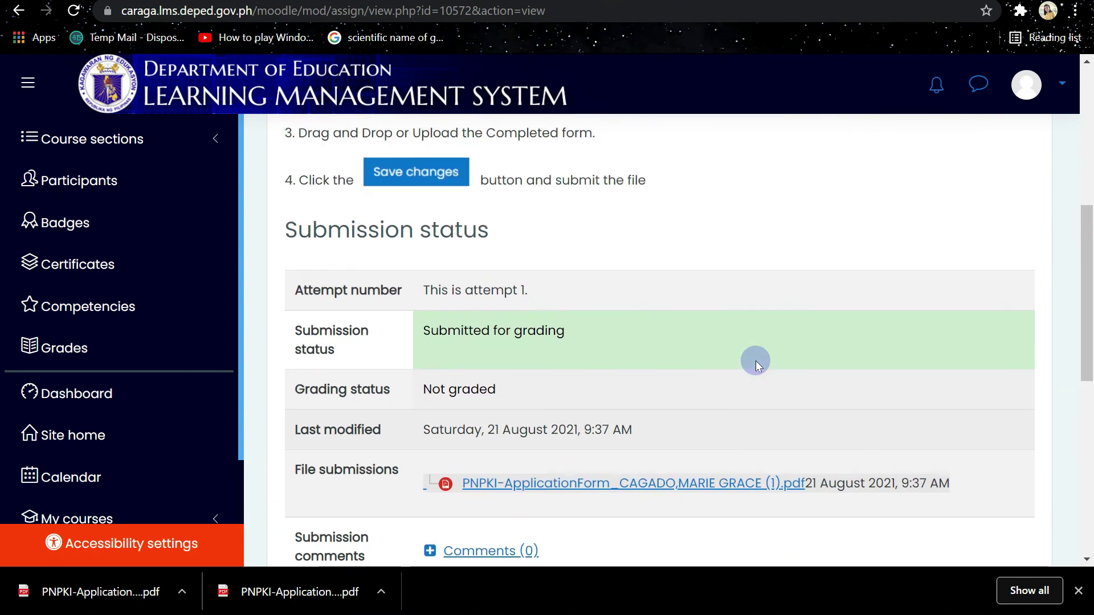